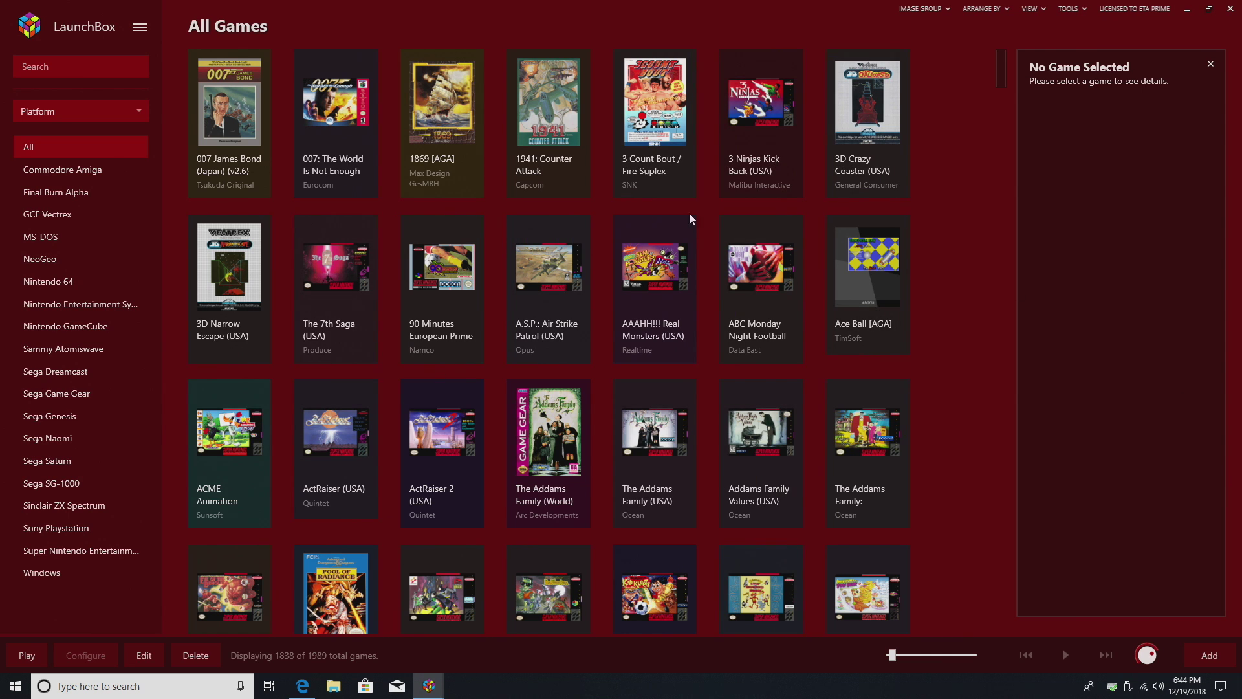
# - Launch 3 Ninjas Kick Back (USA) and the Nintendo 64 game Air Boarder 64 (Europe) to view their startup screens
pyautogui.doubleClick(762, 111)
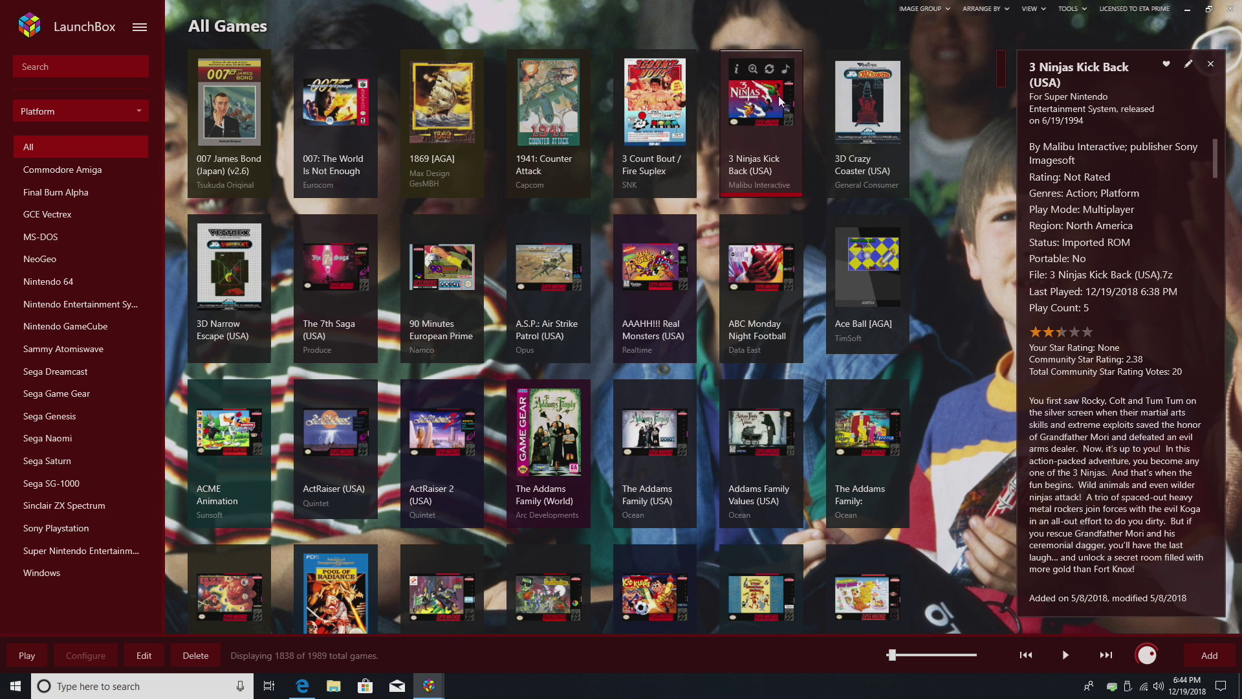
pyautogui.moveTo(739, 72)
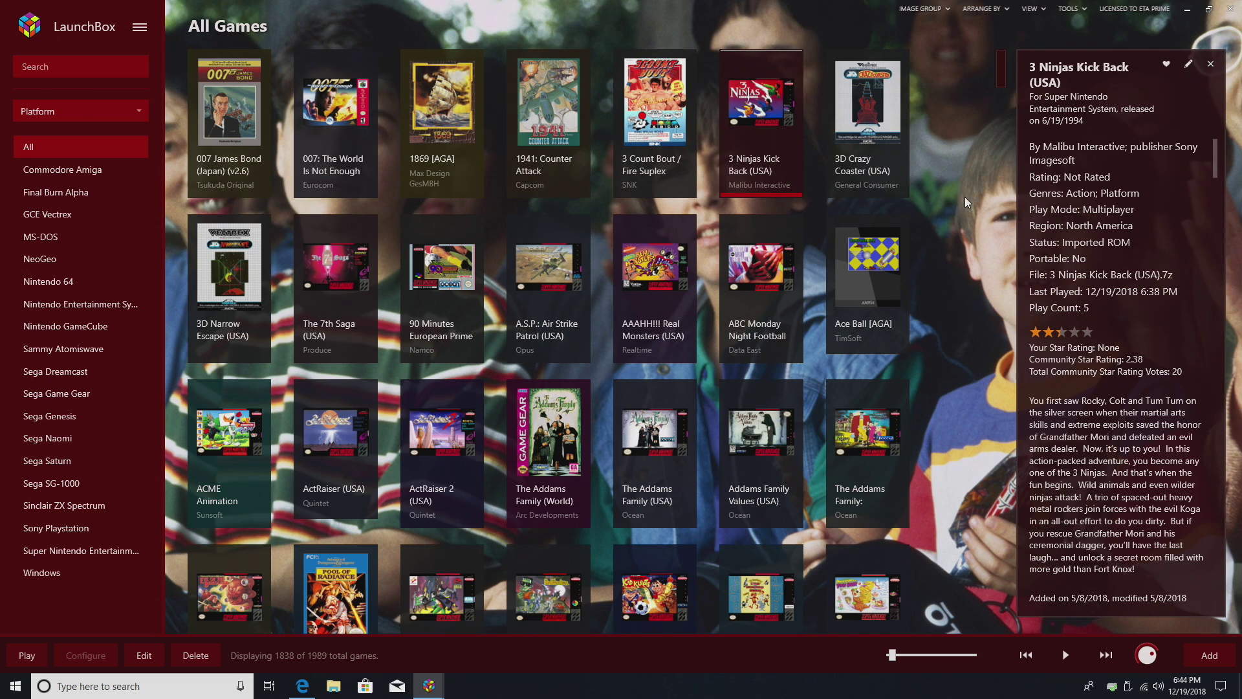
pyautogui.click(61, 281)
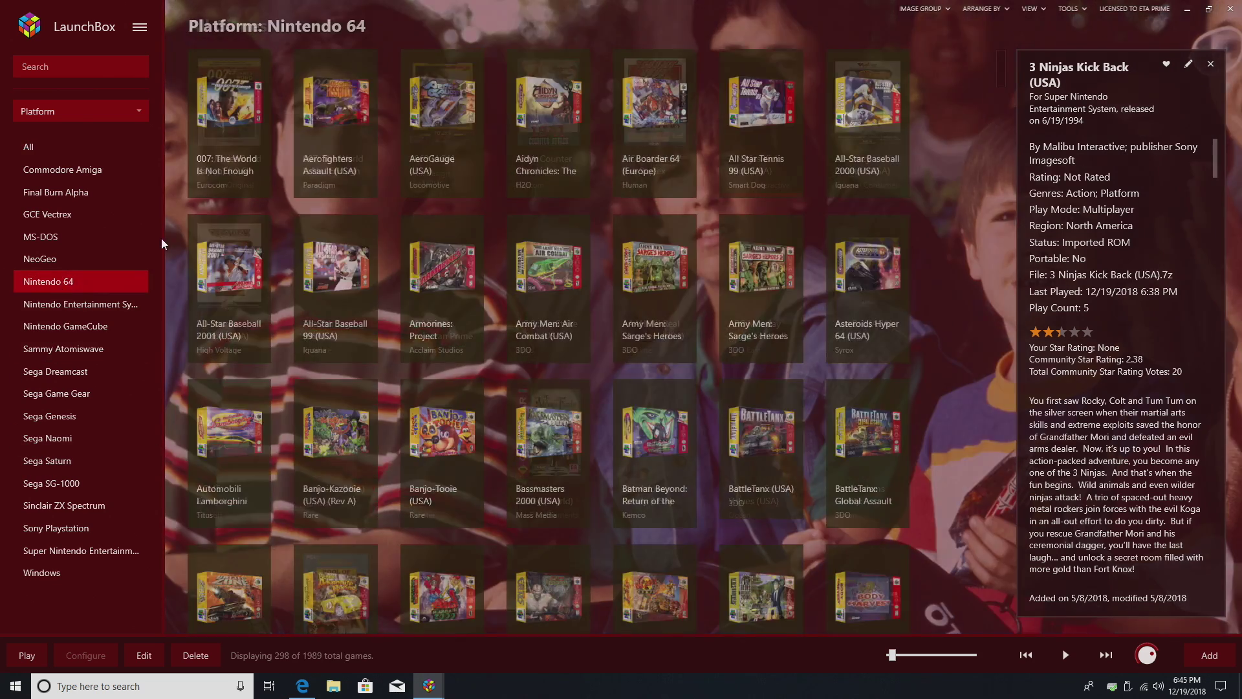
pyautogui.doubleClick(654, 133)
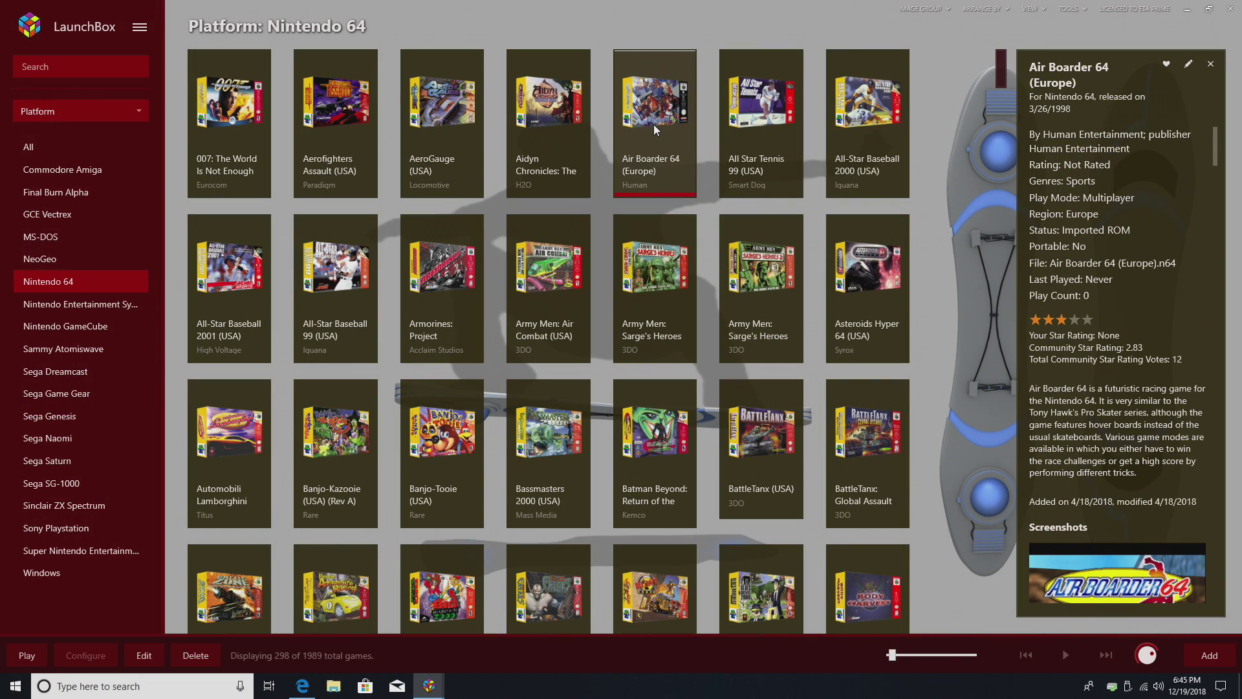
# - Show all games and set the minimum startup screen display time to 3.007 seconds in the game startup options
pyautogui.click(30, 150)
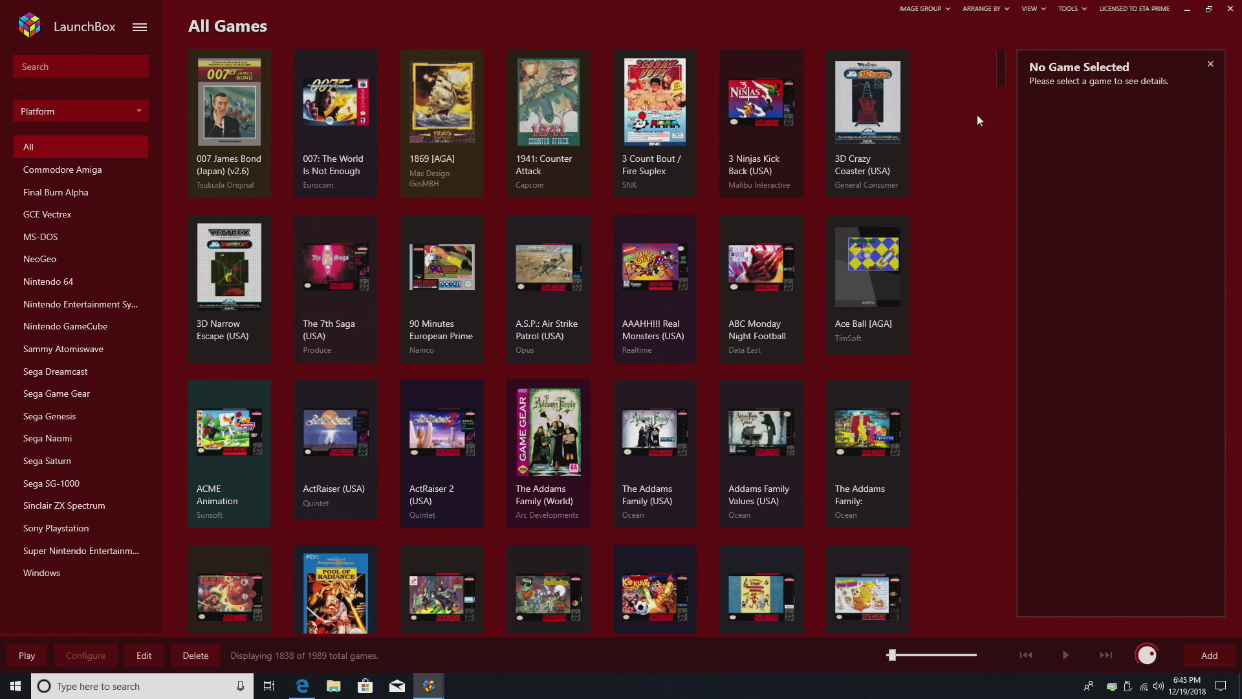
pyautogui.click(1081, 9)
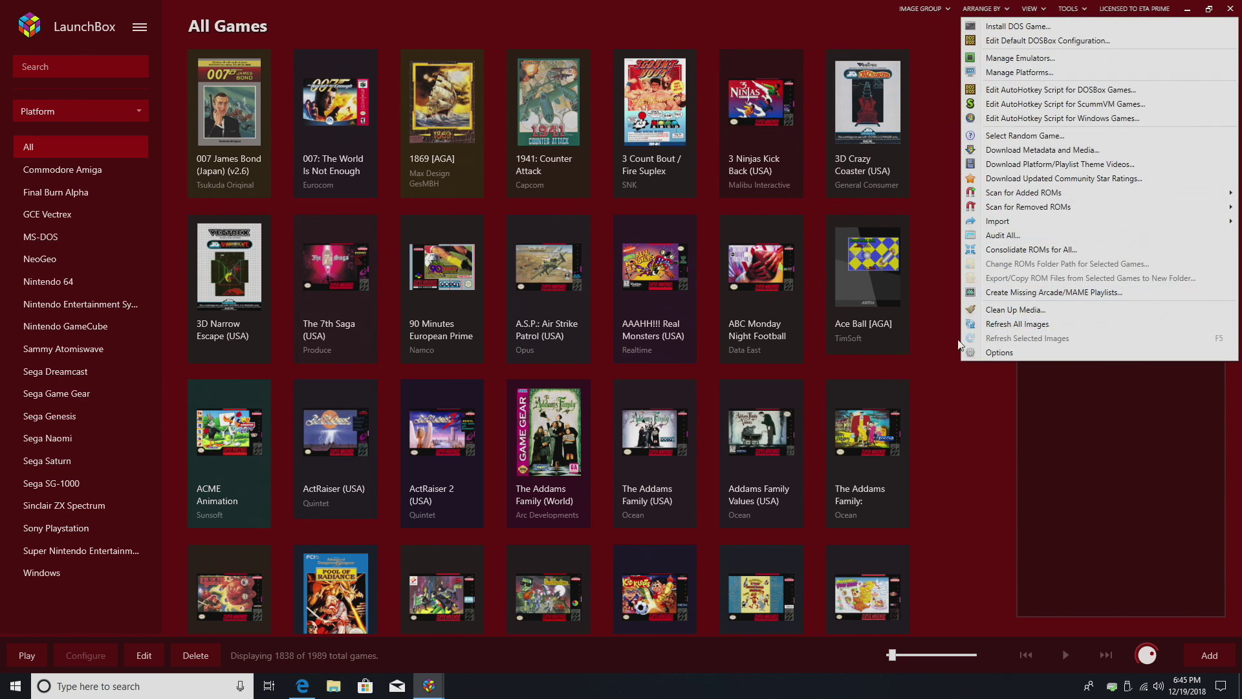
pyautogui.click(985, 355)
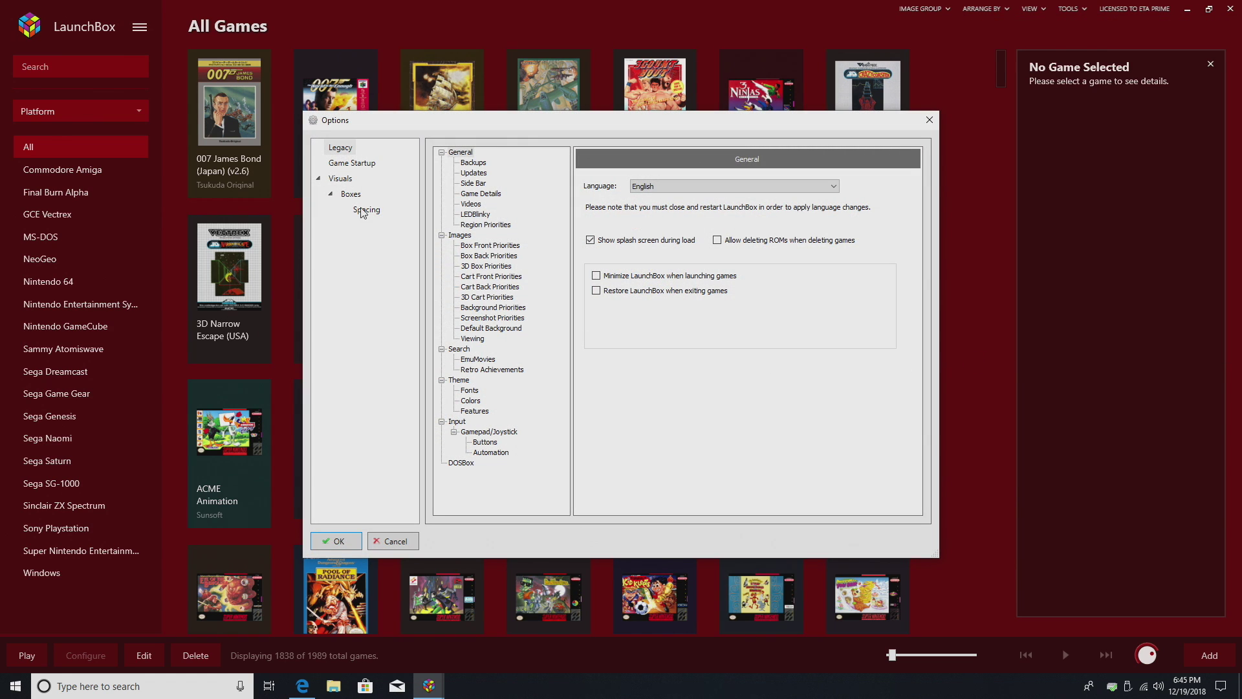
pyautogui.click(366, 166)
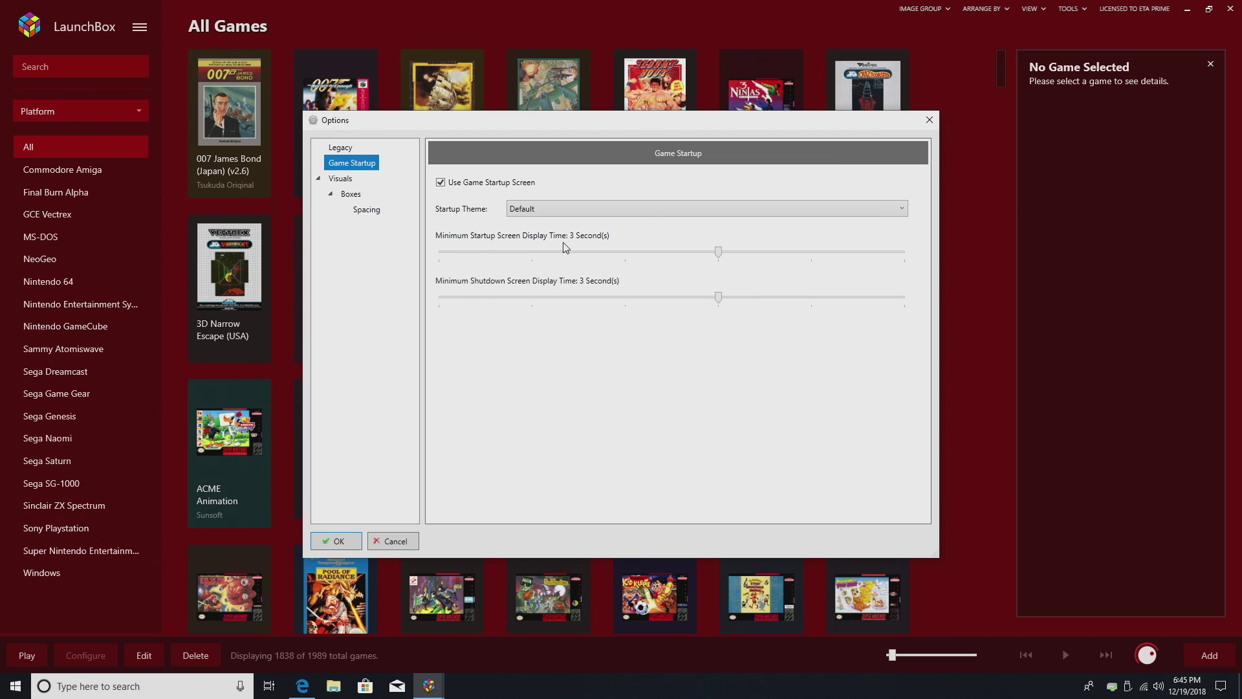
pyautogui.moveTo(718, 253); pyautogui.dragTo(719, 298)
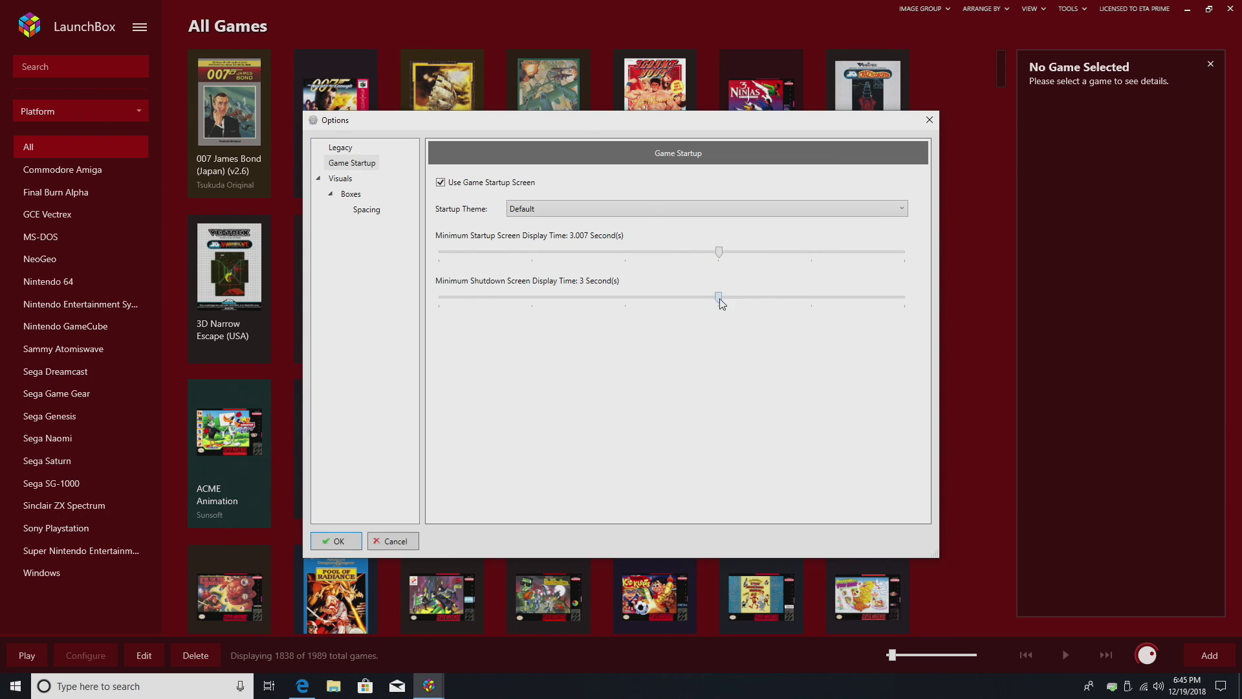
# - Choose the Center Logo startup theme and apply the options
pyautogui.click(562, 210)
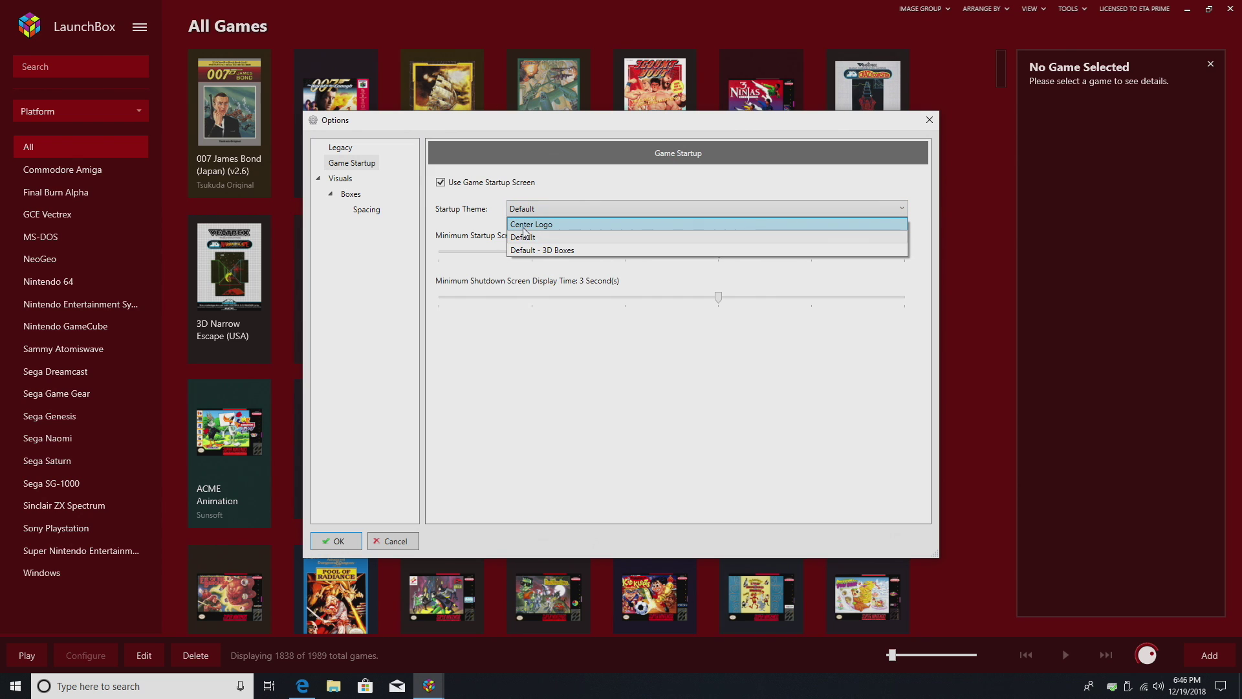
pyautogui.click(550, 225)
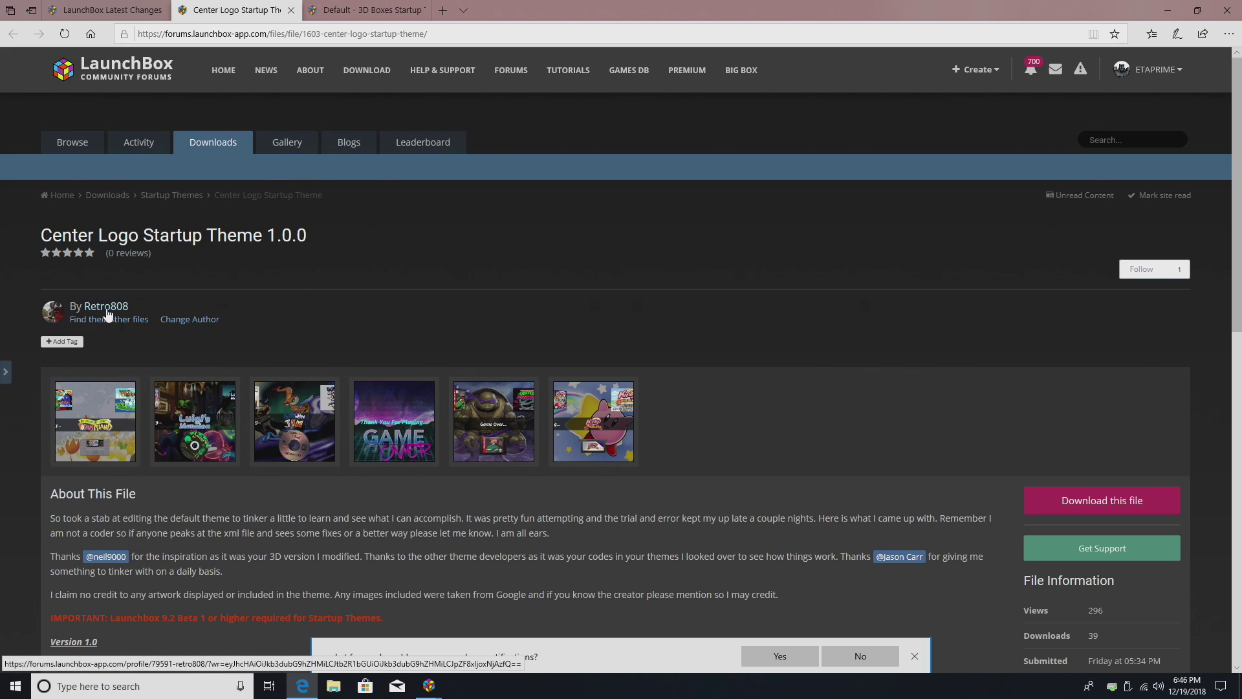
pyautogui.moveTo(106, 308)
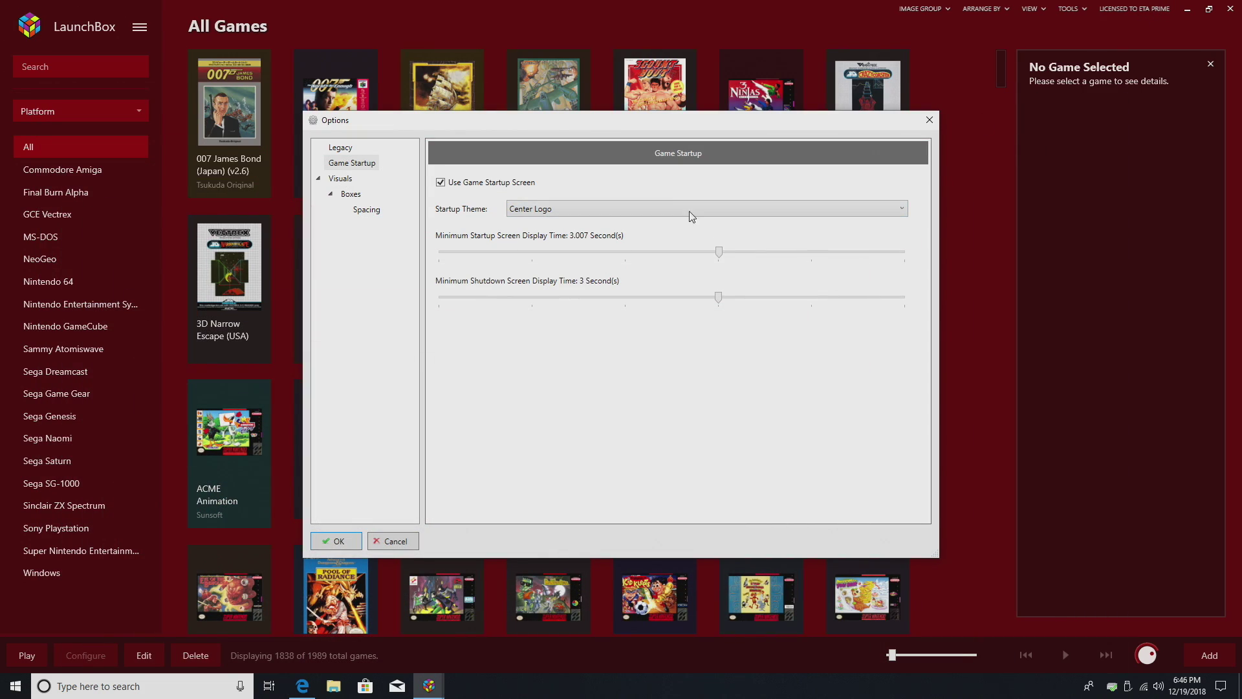
pyautogui.click(343, 542)
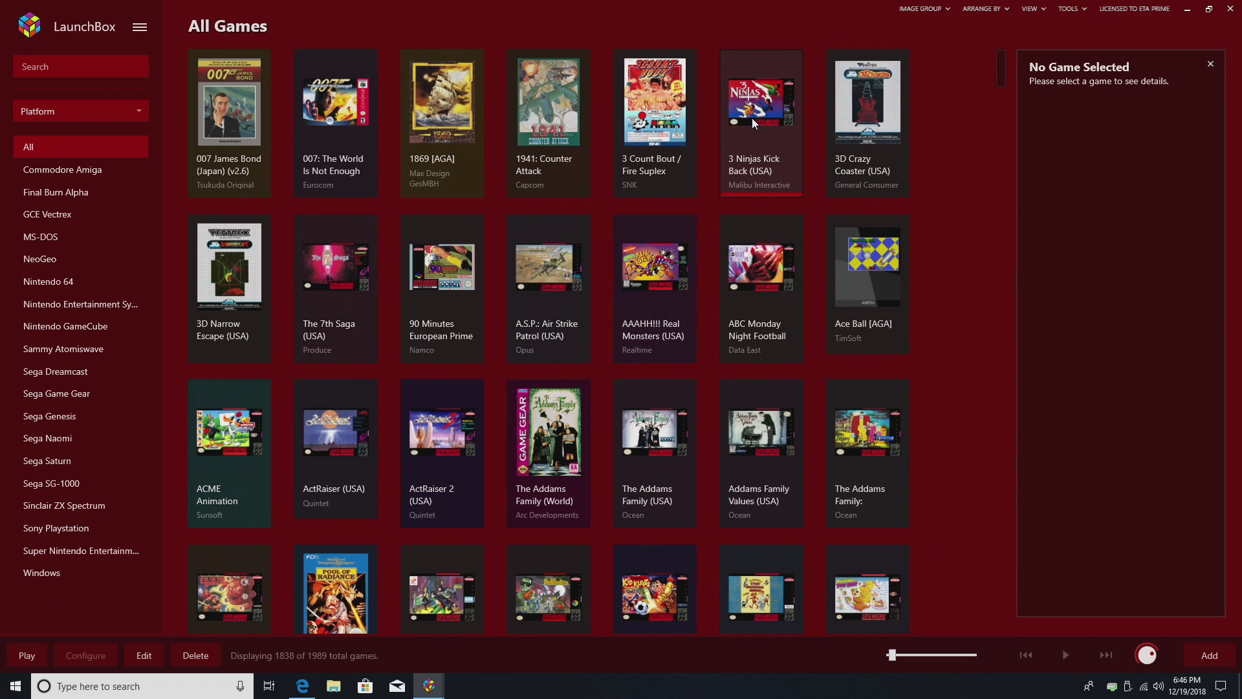
# - Preview the Center Logo theme by launching and exiting 3 Ninjas Kick Back (USA) and running Giga Wing 2 (USA) from Sega Dreamcast
pyautogui.doubleClick(743, 133)
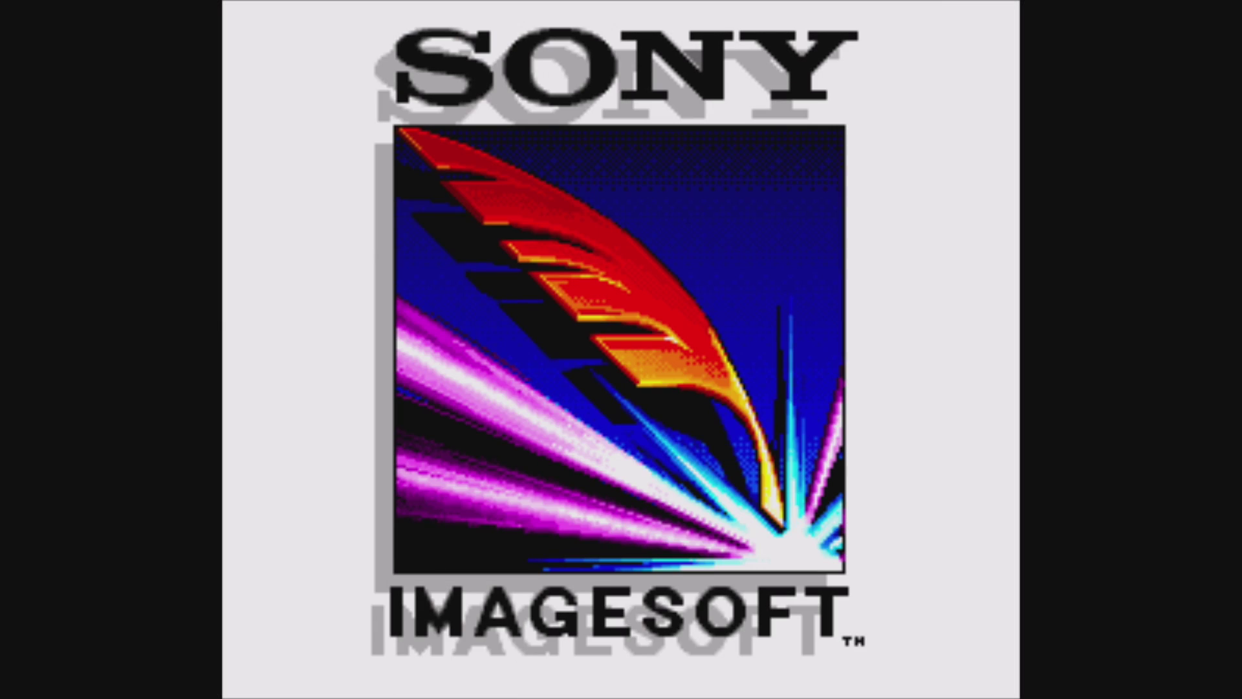
pyautogui.press('Escape')
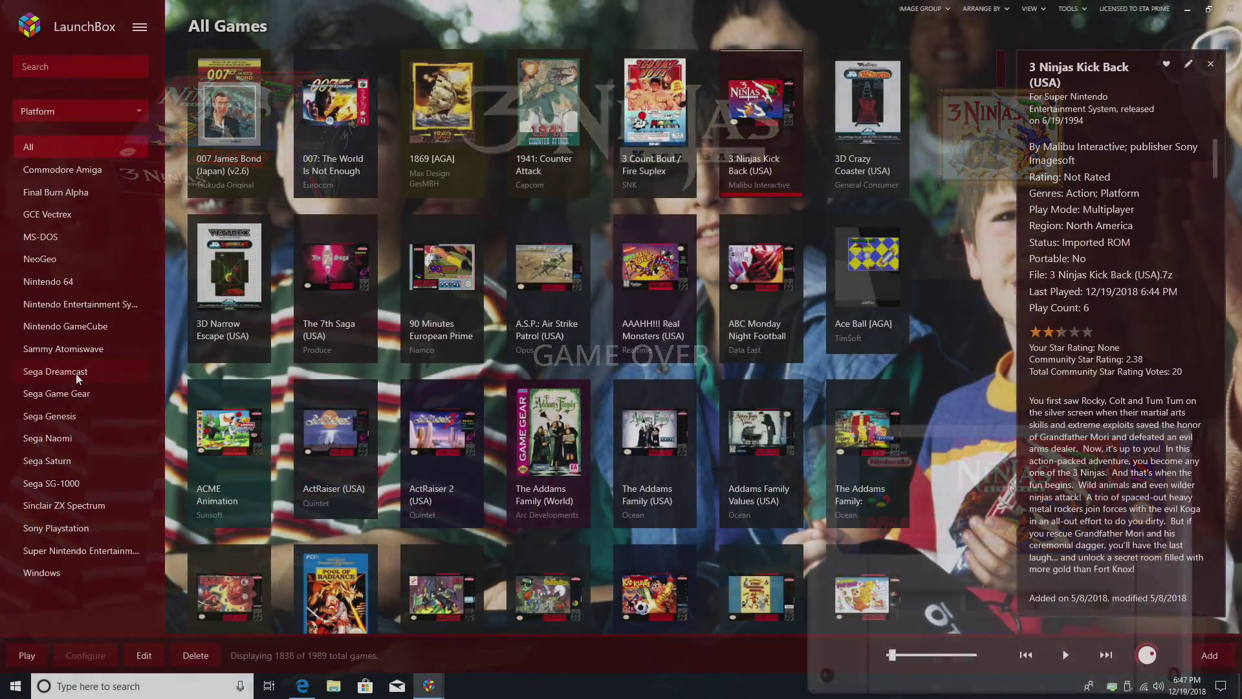
pyautogui.click(75, 374)
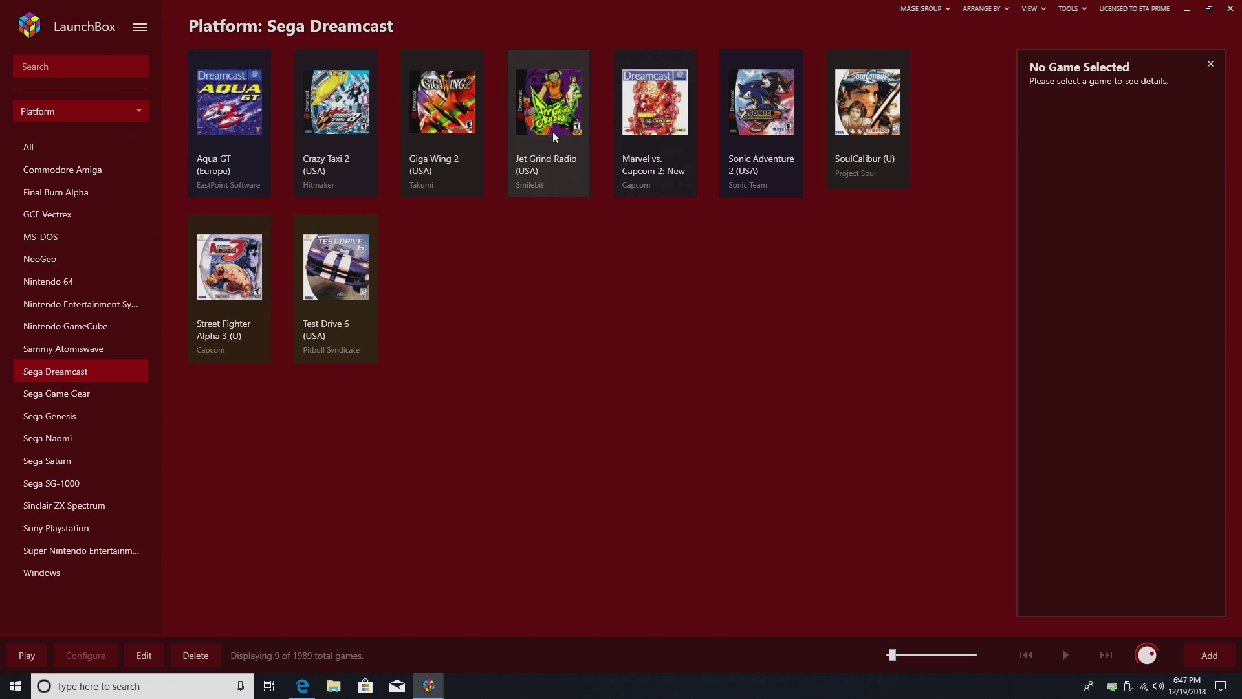
pyautogui.doubleClick(455, 114)
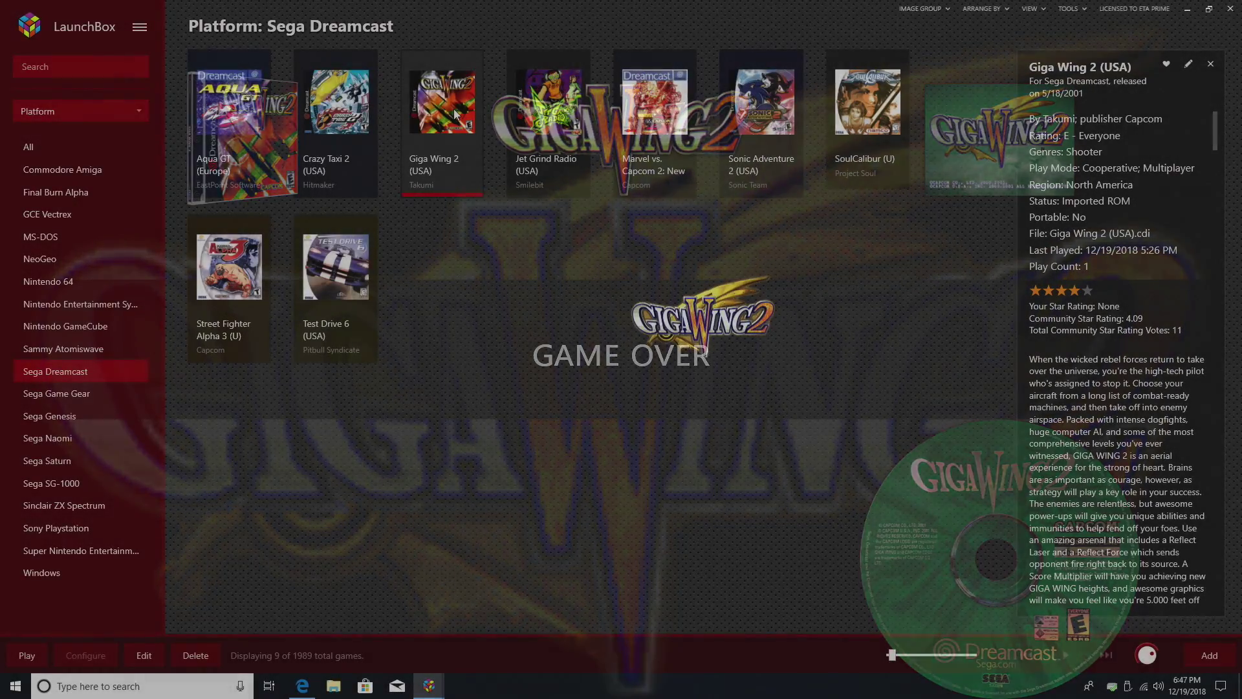
# - Set the startup theme to Default - 3D Boxes and preview it by launching Marvel vs. Capcom 2
pyautogui.click(1068, 9)
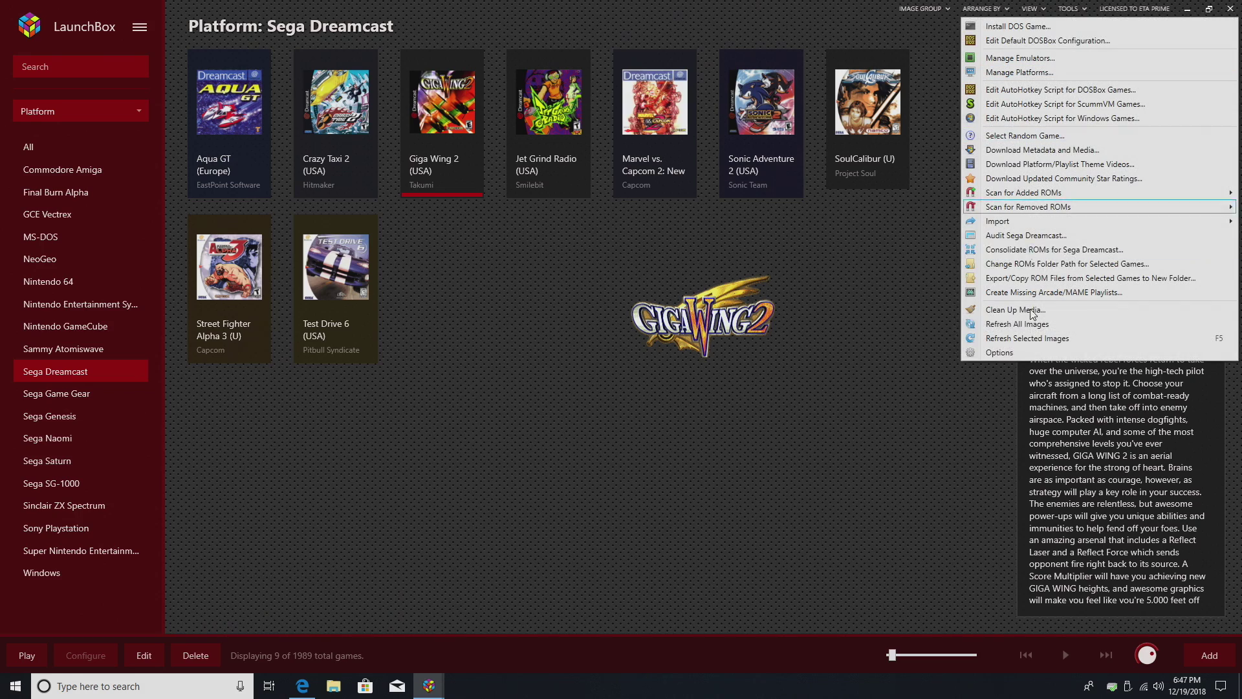
pyautogui.click(999, 356)
pyautogui.click(352, 164)
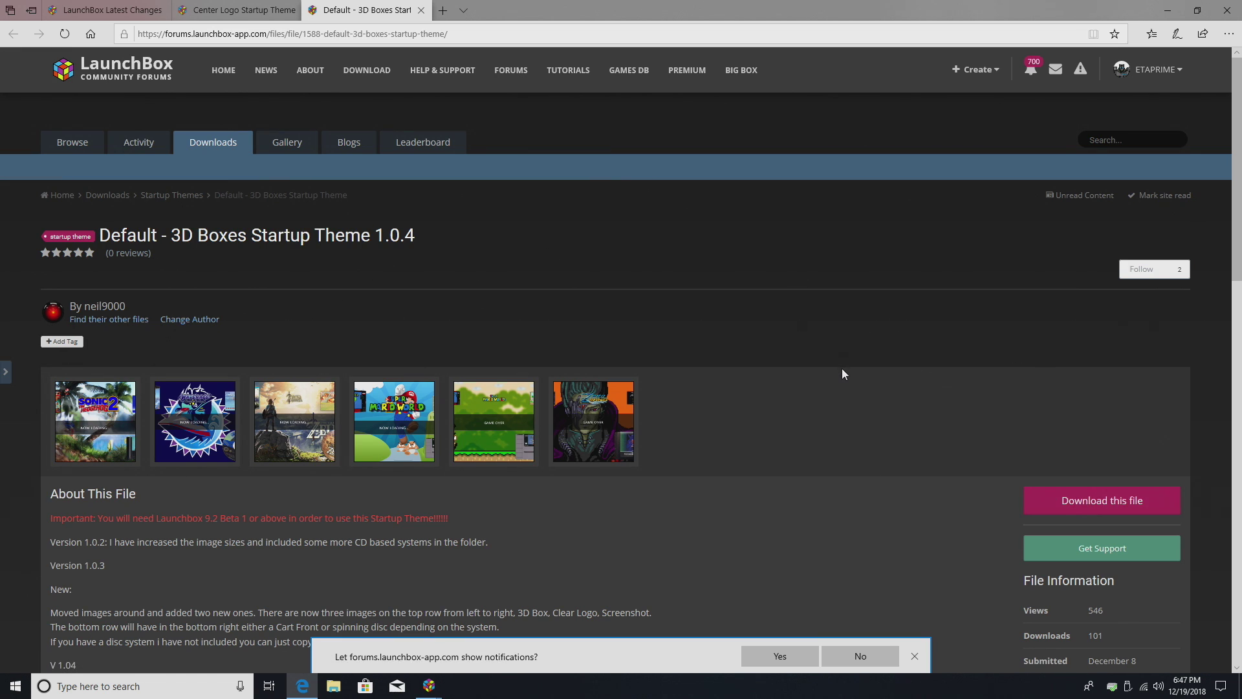
pyautogui.click(1168, 11)
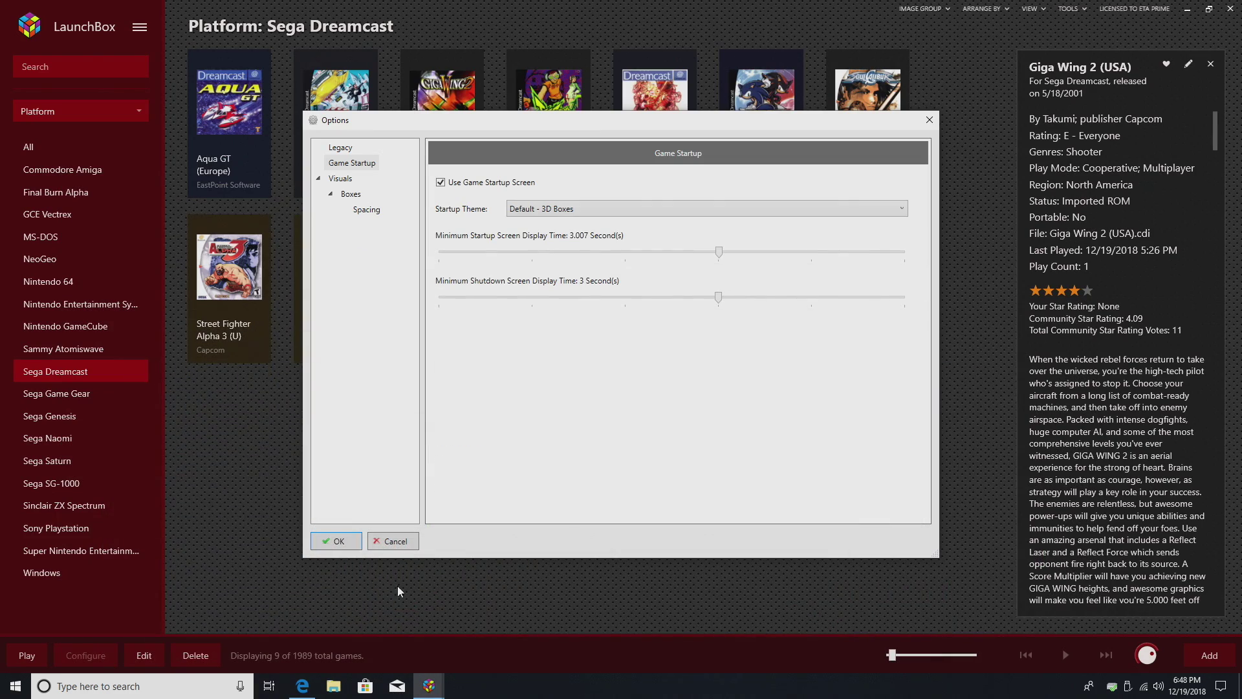
pyautogui.click(347, 539)
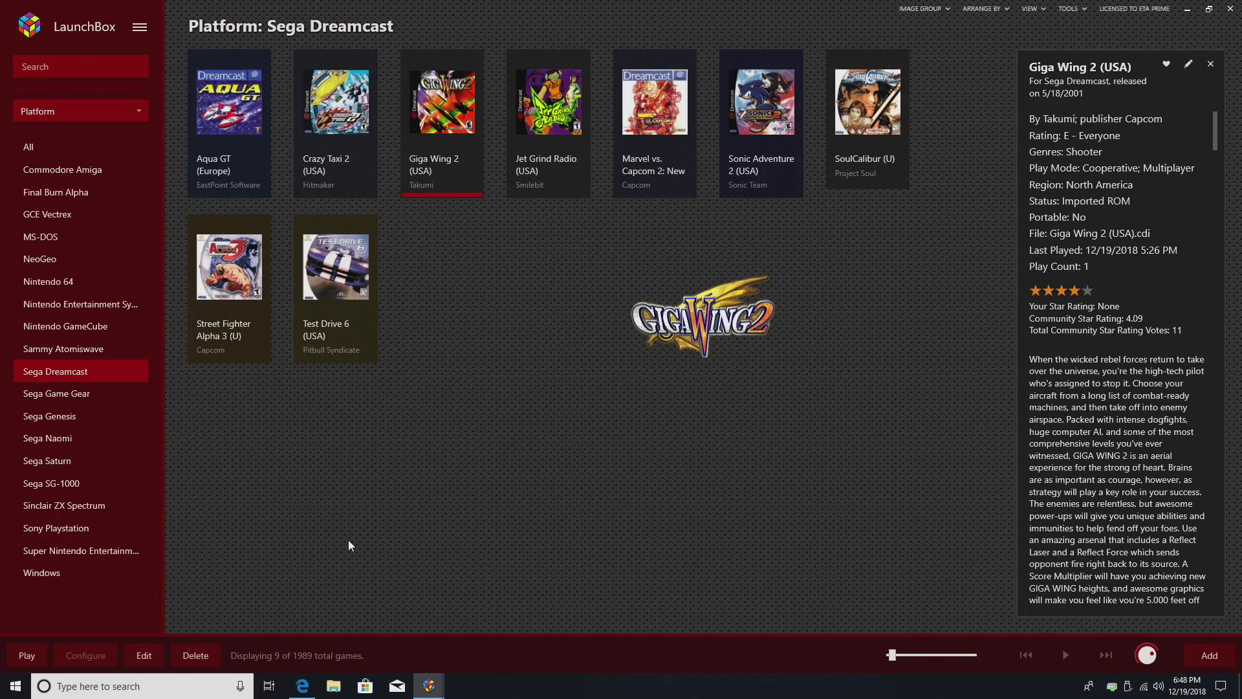
pyautogui.doubleClick(668, 111)
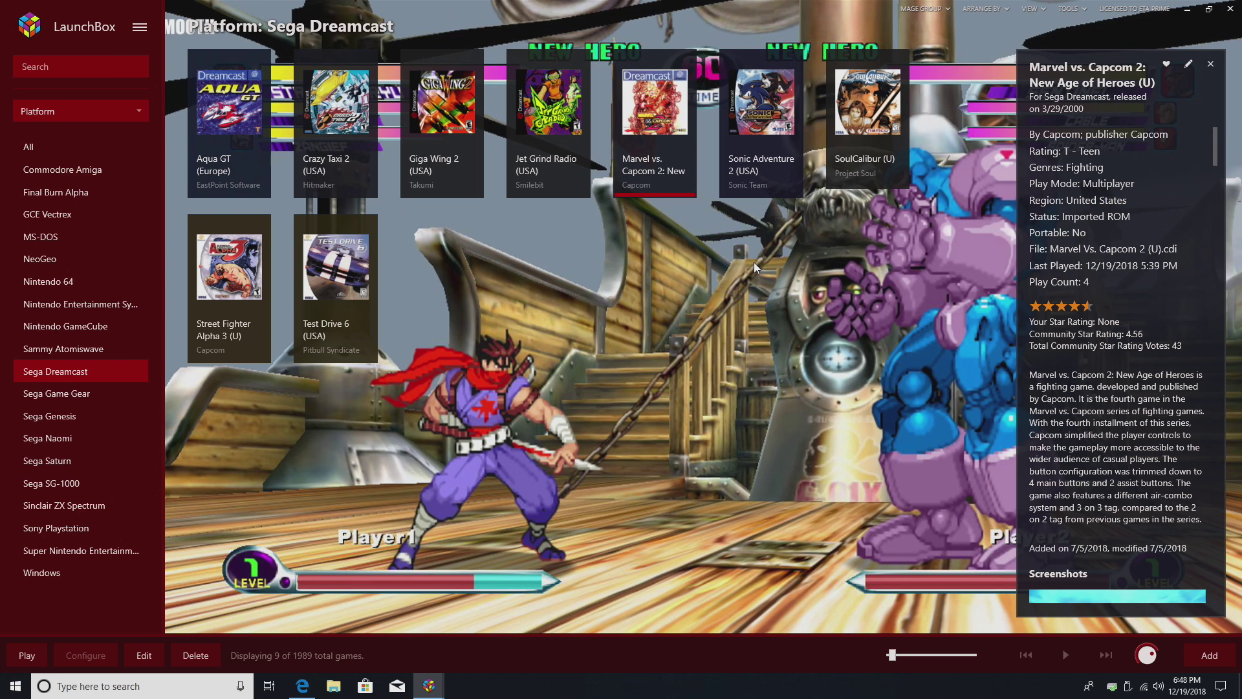
# - In Retroarch's game startup screen settings, keep the startup screen enabled and toggle Hide Mouse Cursor During Game and Aggressive Startup Window Hiding
pyautogui.click(1071, 9)
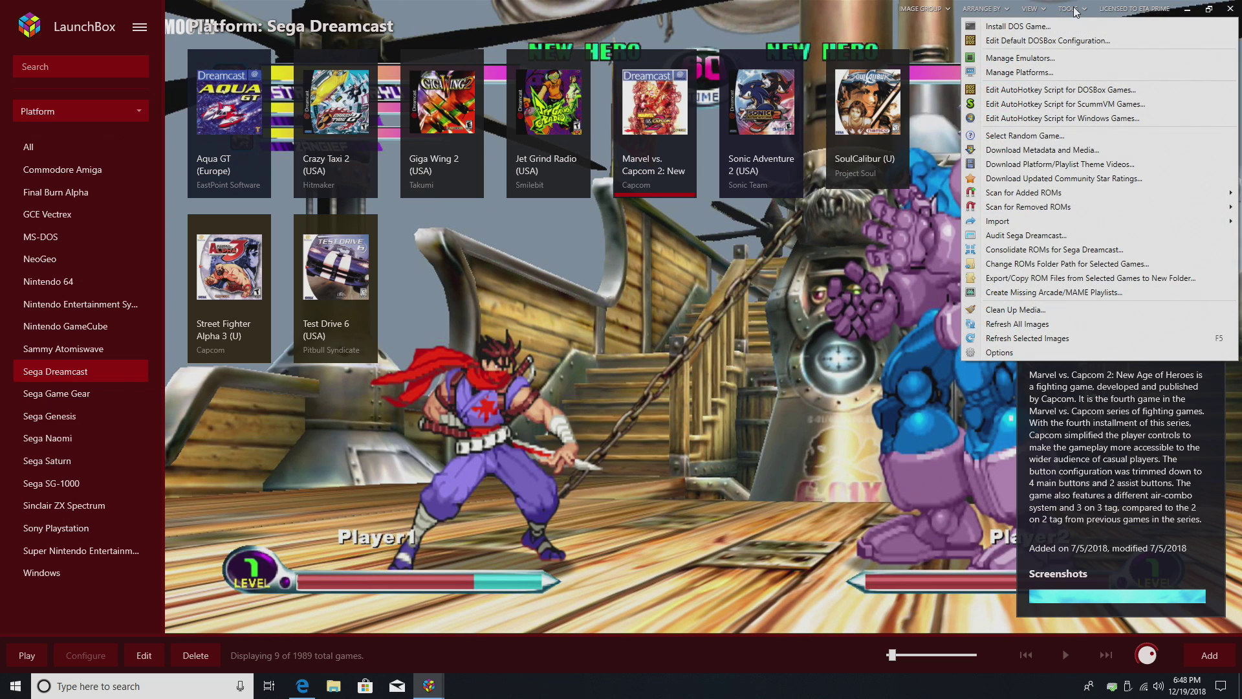
pyautogui.click(1030, 63)
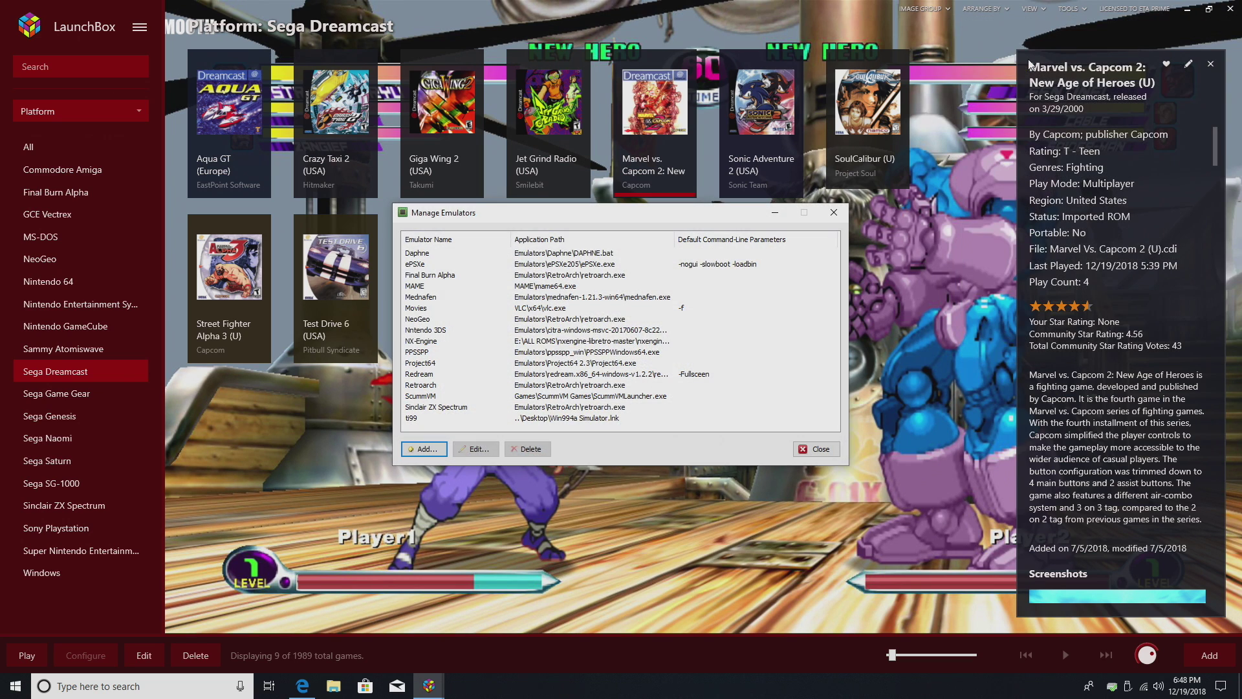
pyautogui.click(426, 386)
pyautogui.doubleClick(425, 385)
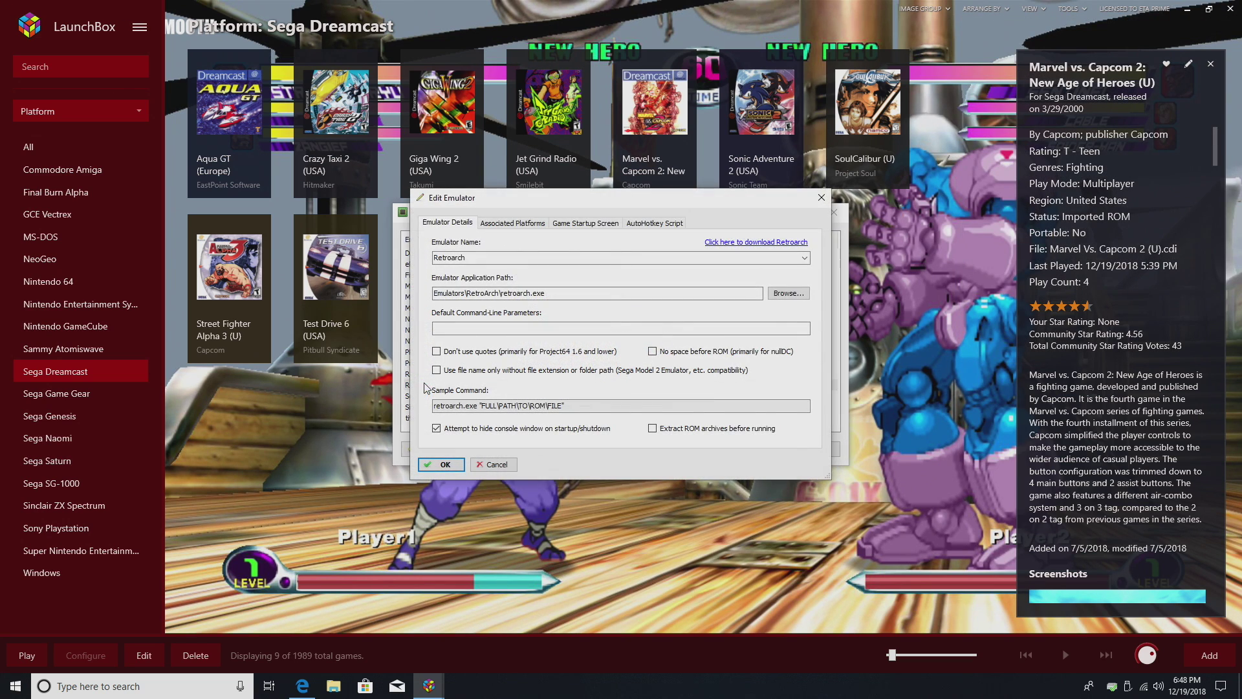
pyautogui.click(583, 223)
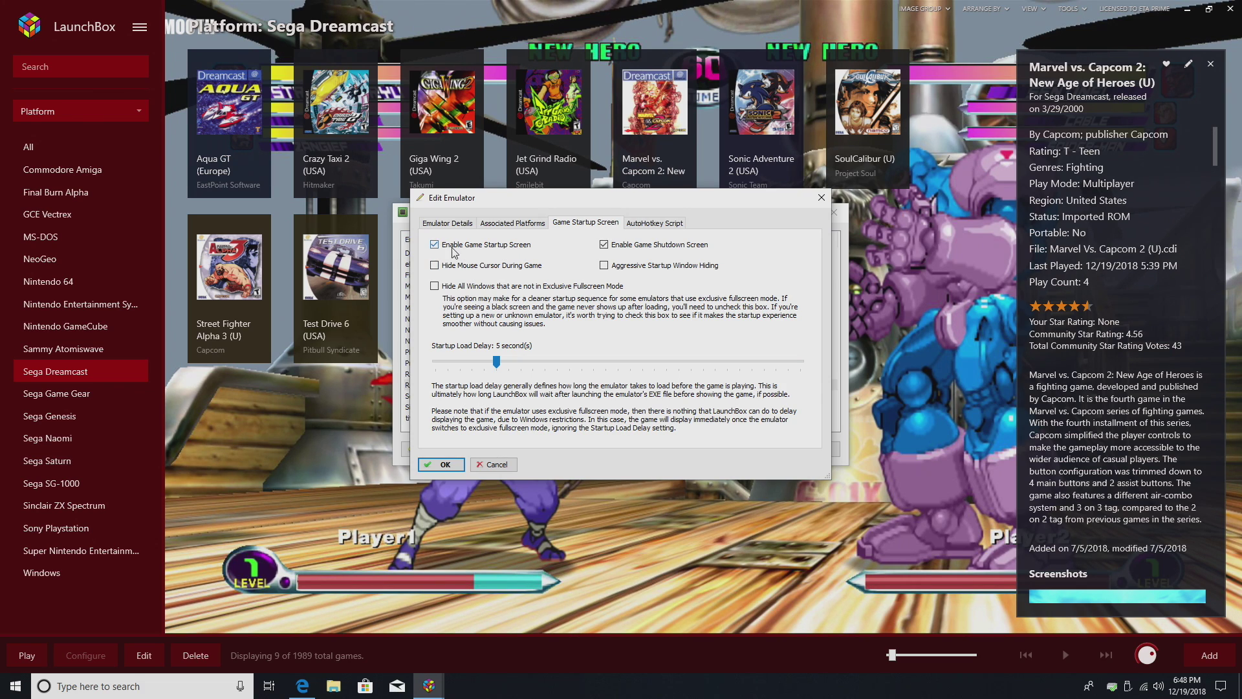
pyautogui.click(434, 247)
pyautogui.click(434, 247)
pyautogui.click(475, 268)
pyautogui.click(670, 266)
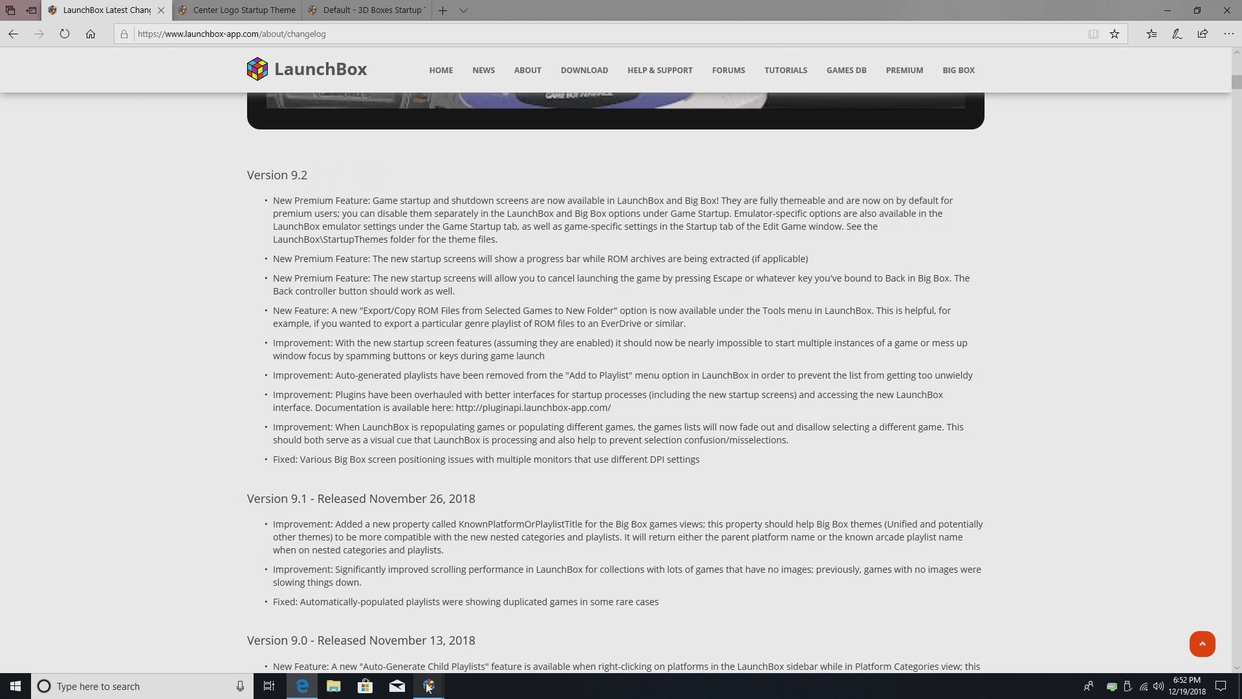
# - Switch to LaunchBox, filter the library by playlist, and view the N64 Midway and N64 Rare playlists
pyautogui.moveTo(429, 685)
pyautogui.click(409, 608)
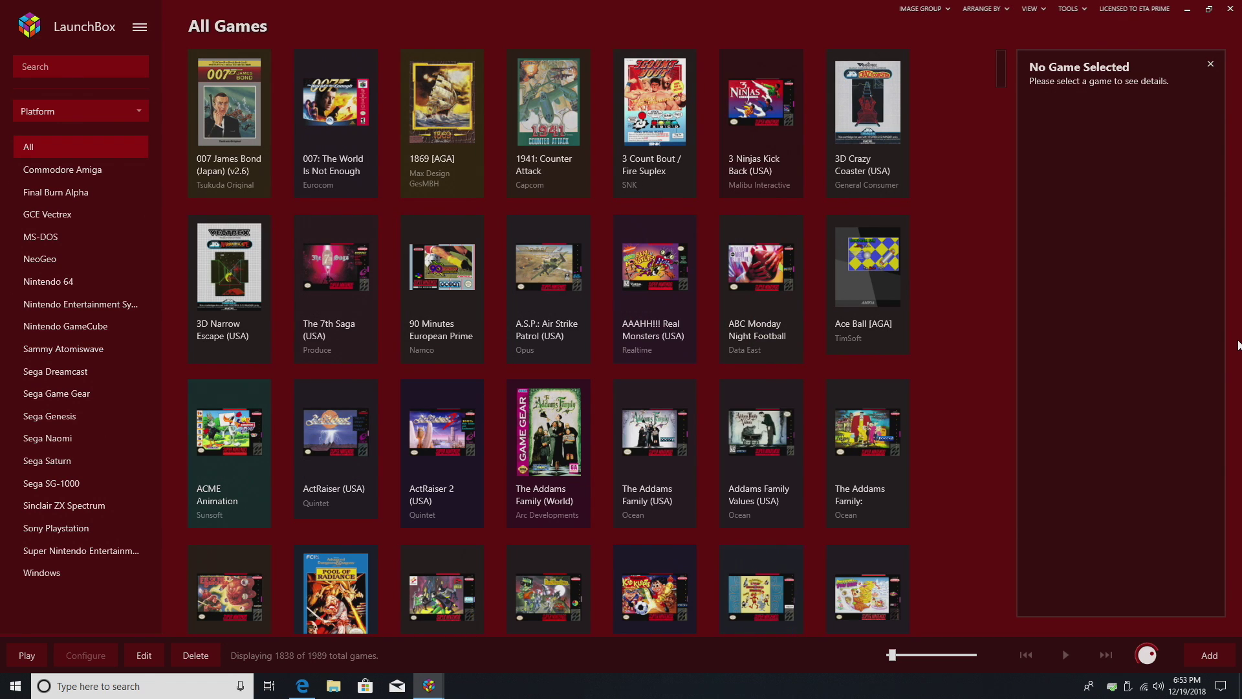
pyautogui.click(102, 119)
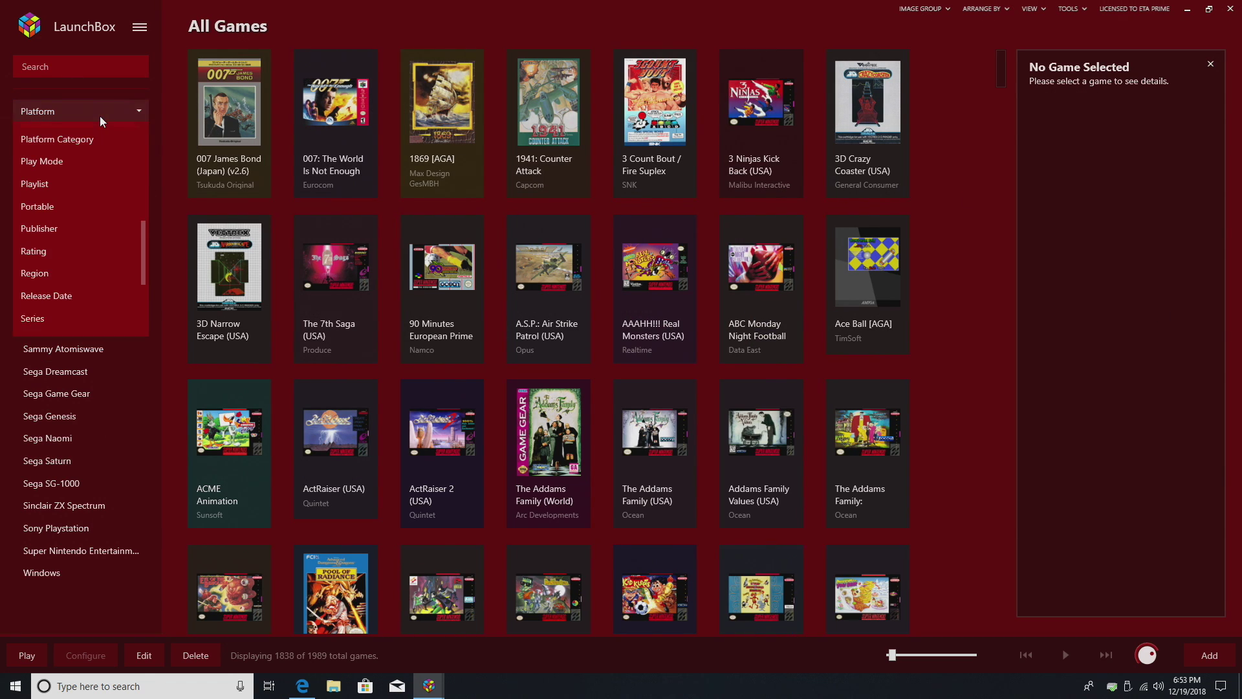
pyautogui.click(58, 207)
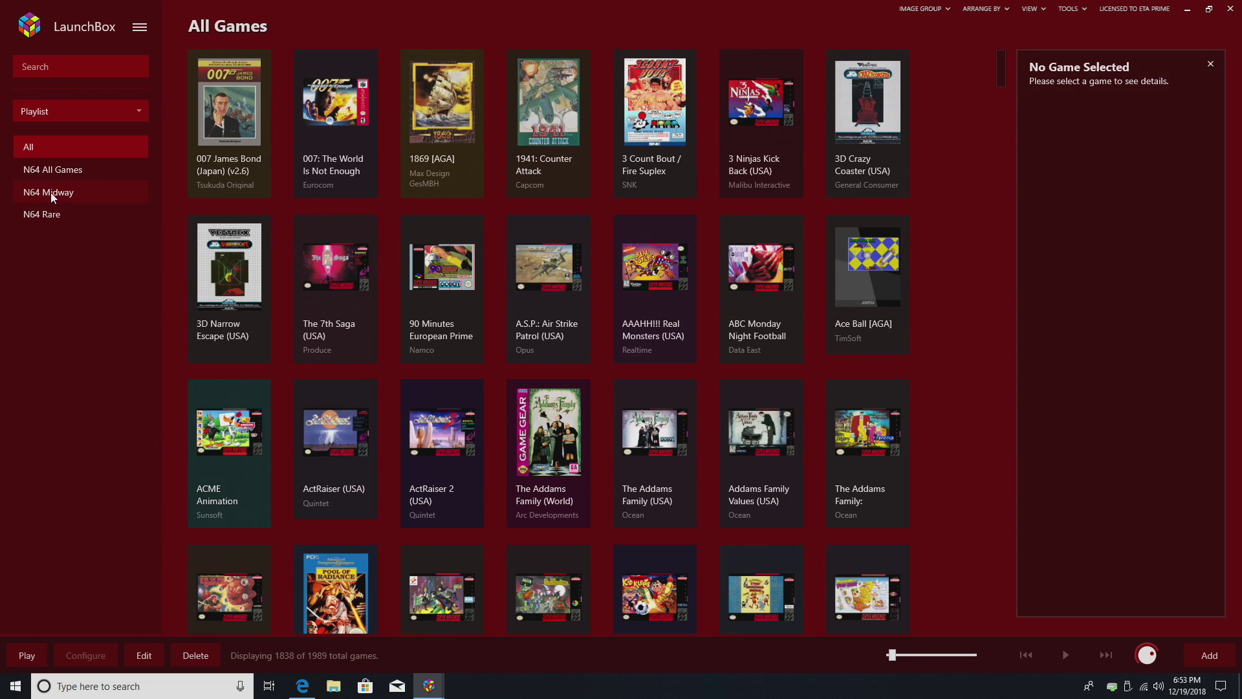
pyautogui.click(52, 194)
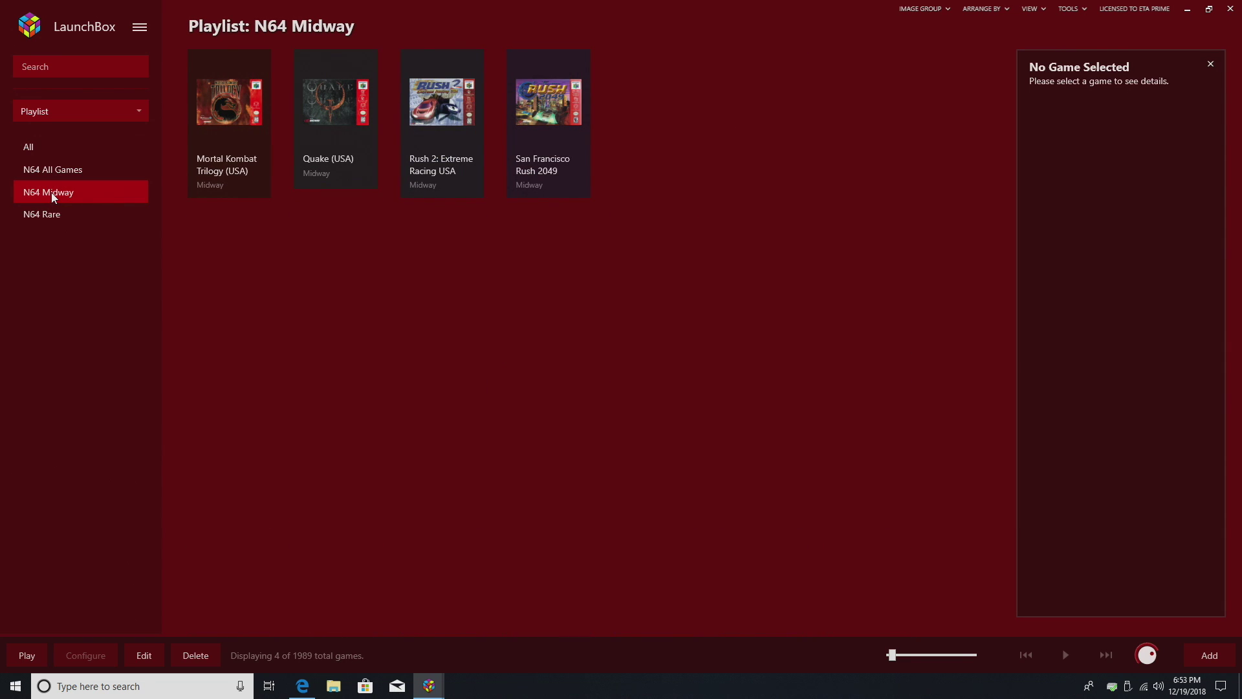
pyautogui.click(55, 215)
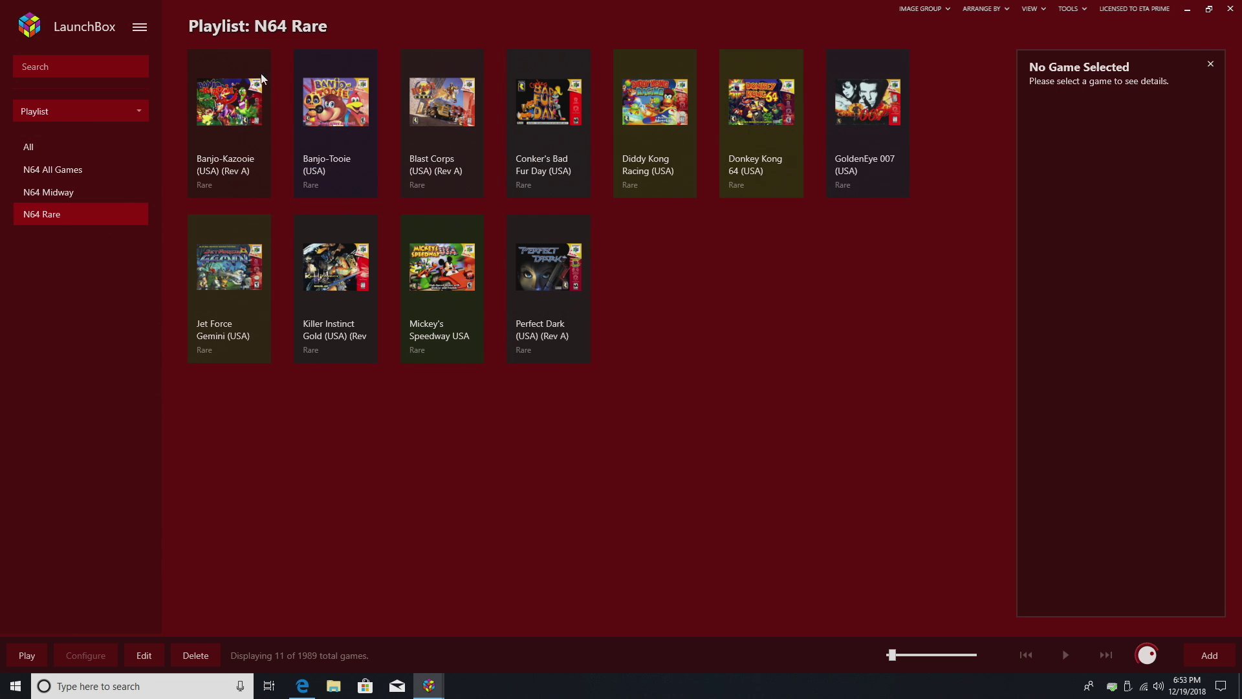
# - Select all games in the N64 Rare playlist and export their ROM files to a new desktop folder named N64 Rare
pyautogui.click(223, 121)
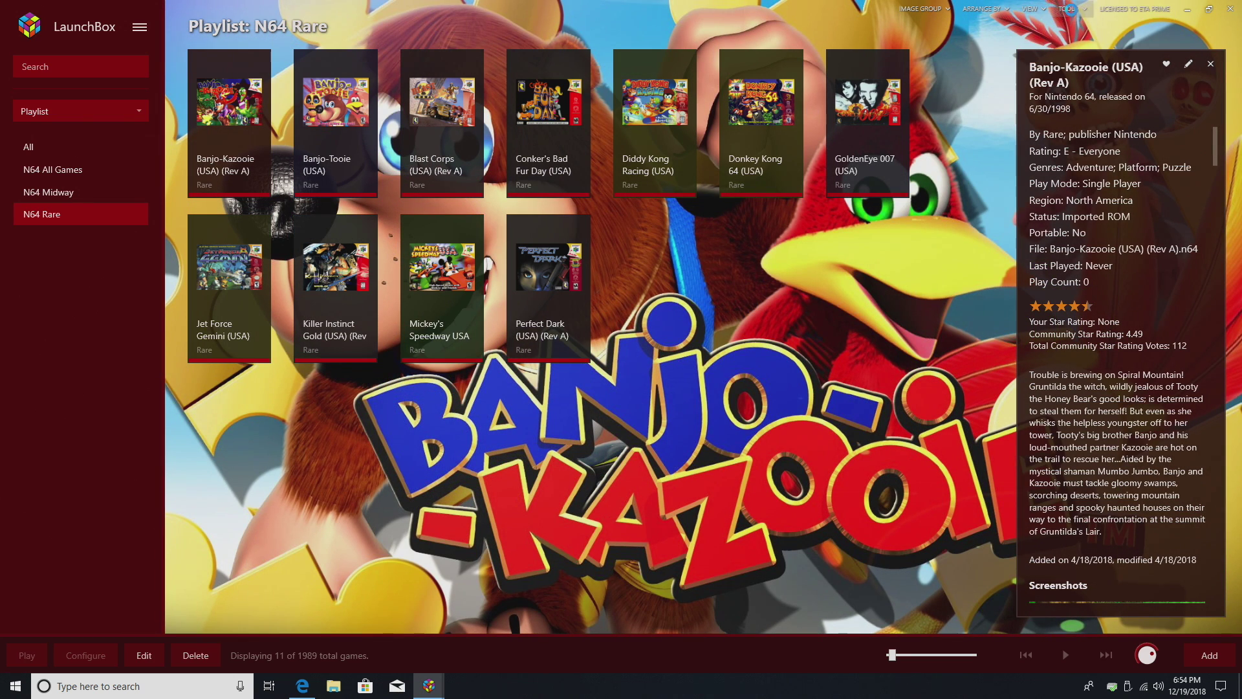
pyautogui.click(1070, 10)
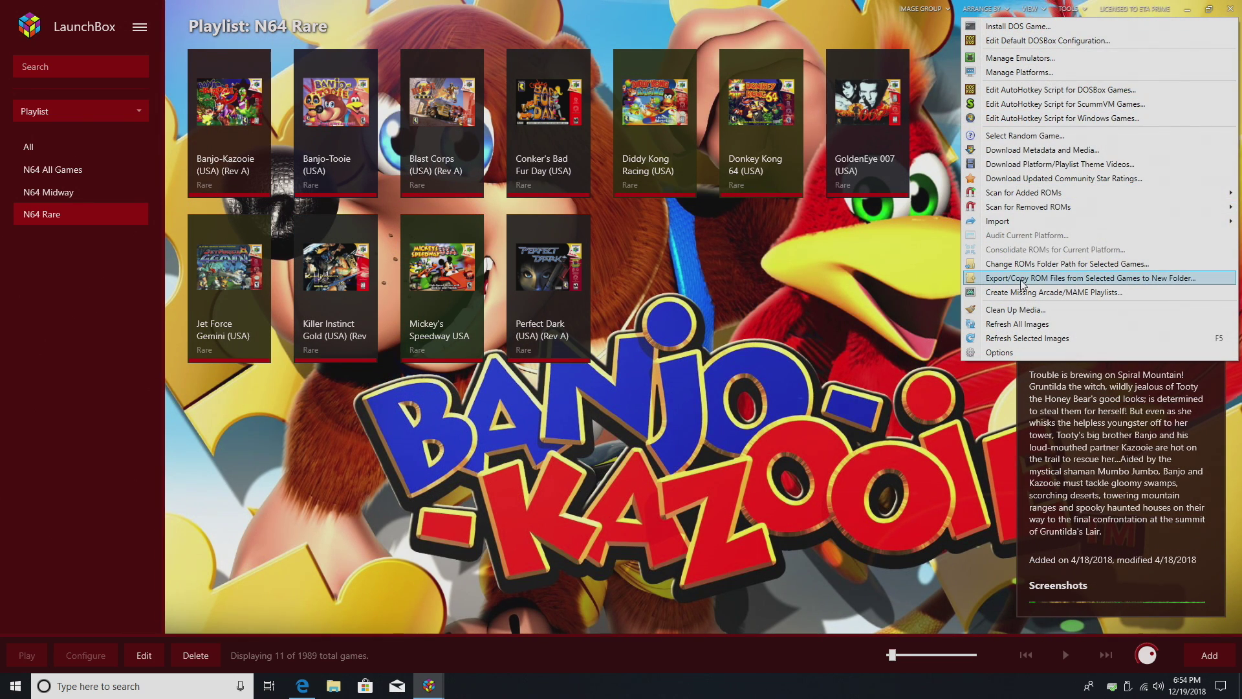
pyautogui.click(1145, 279)
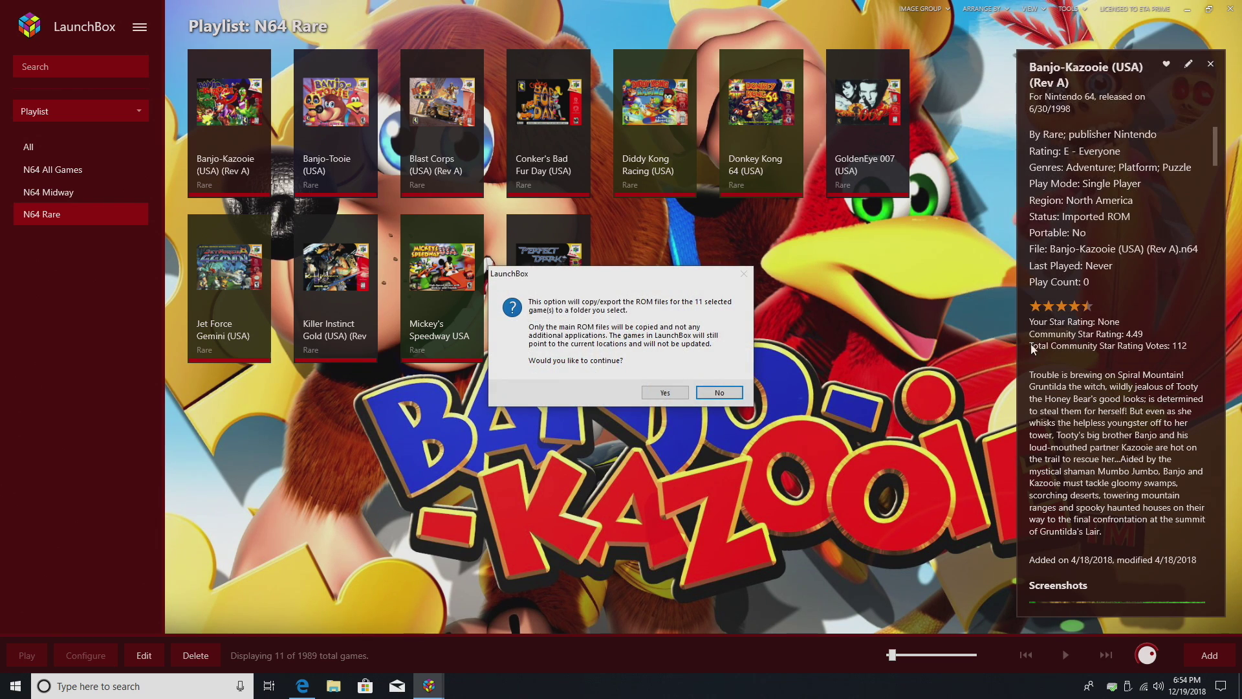
pyautogui.click(679, 394)
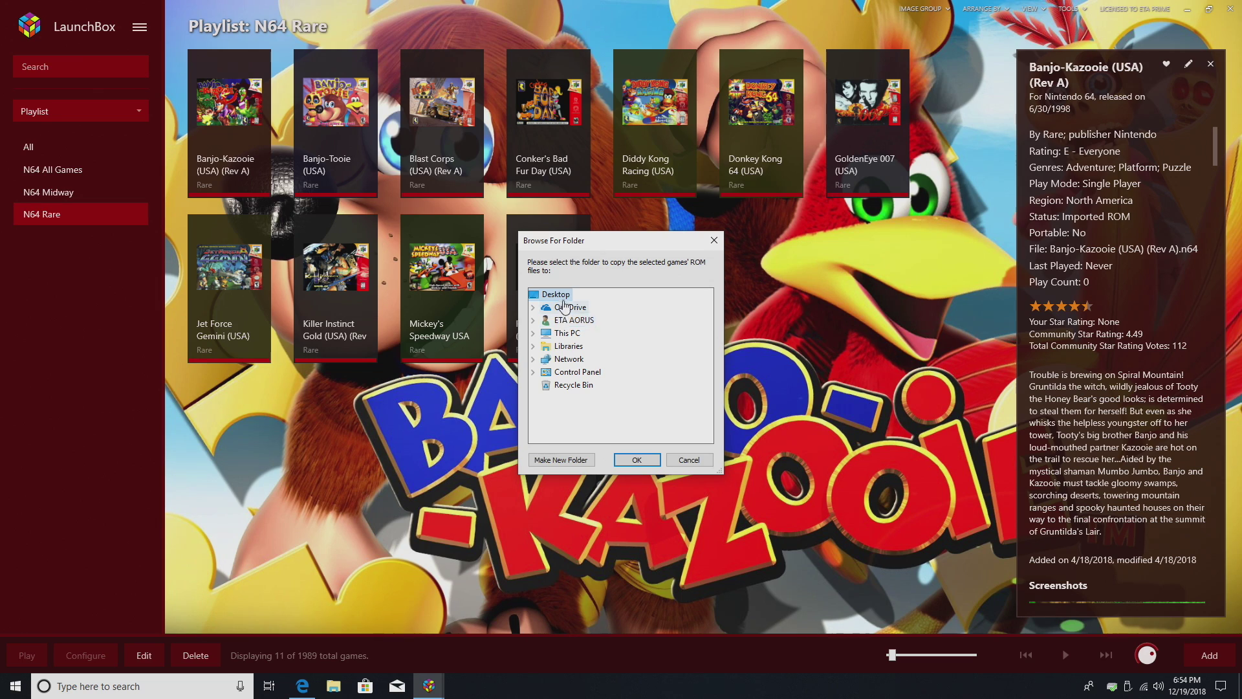
pyautogui.click(588, 460)
pyautogui.write('N64 Rare')
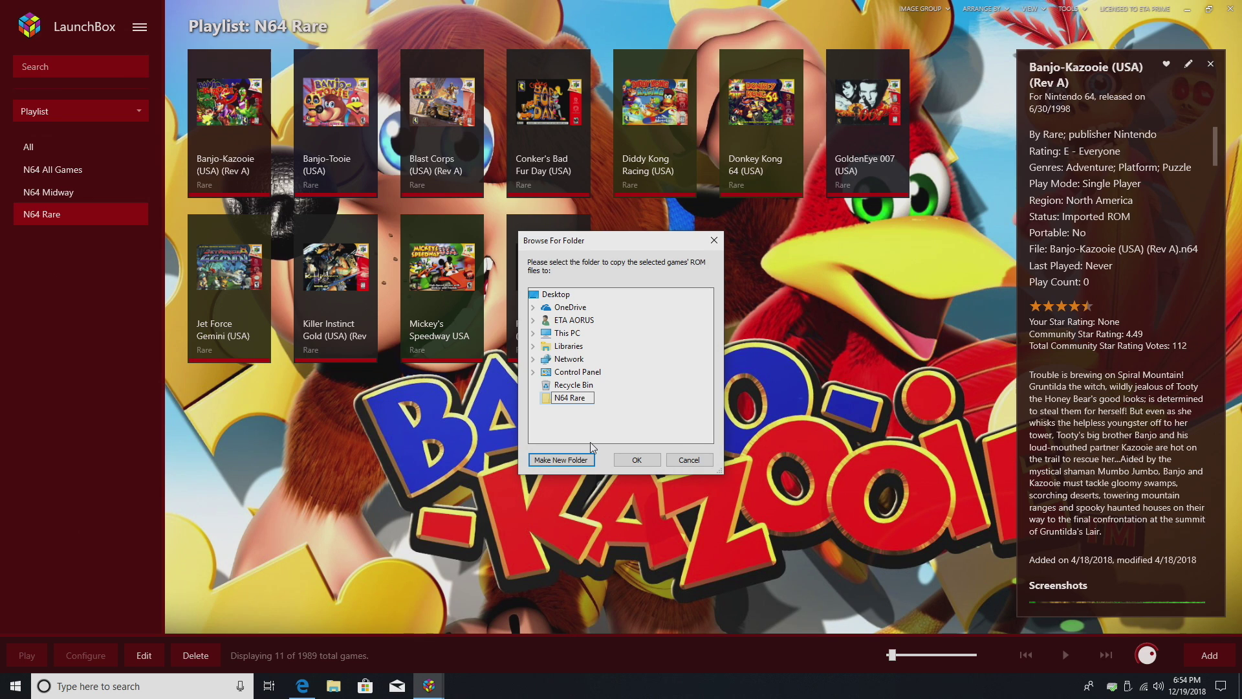
pyautogui.click(632, 457)
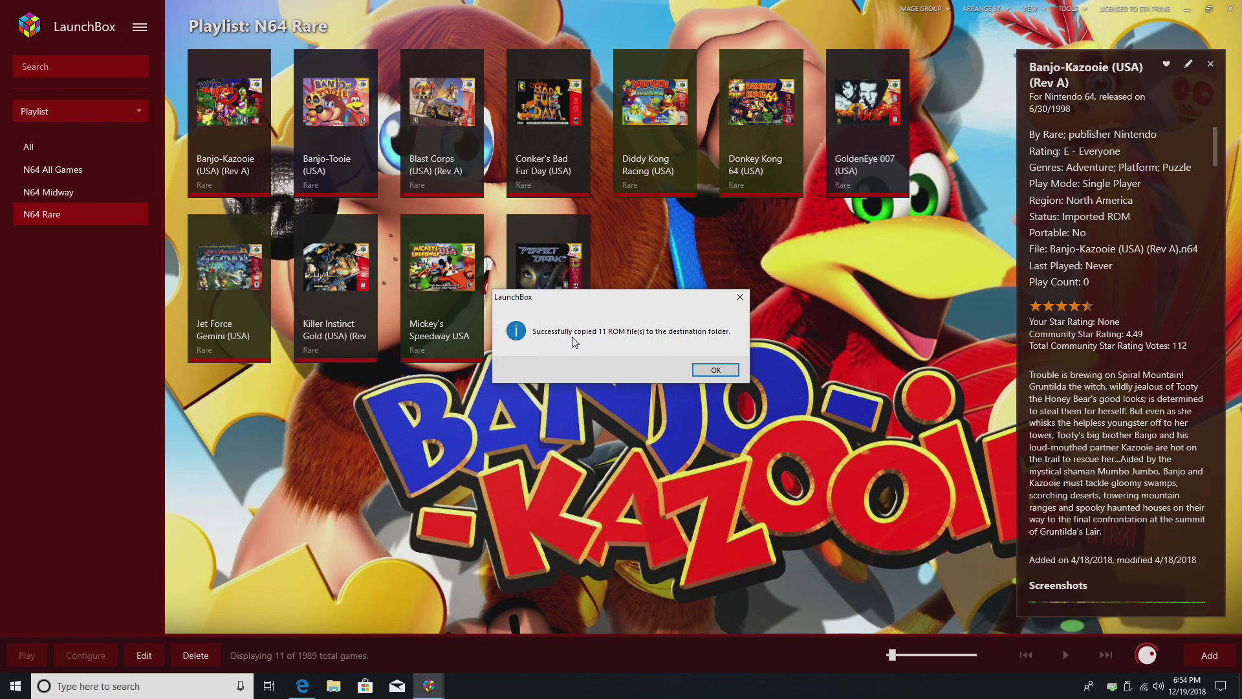
pyautogui.click(711, 369)
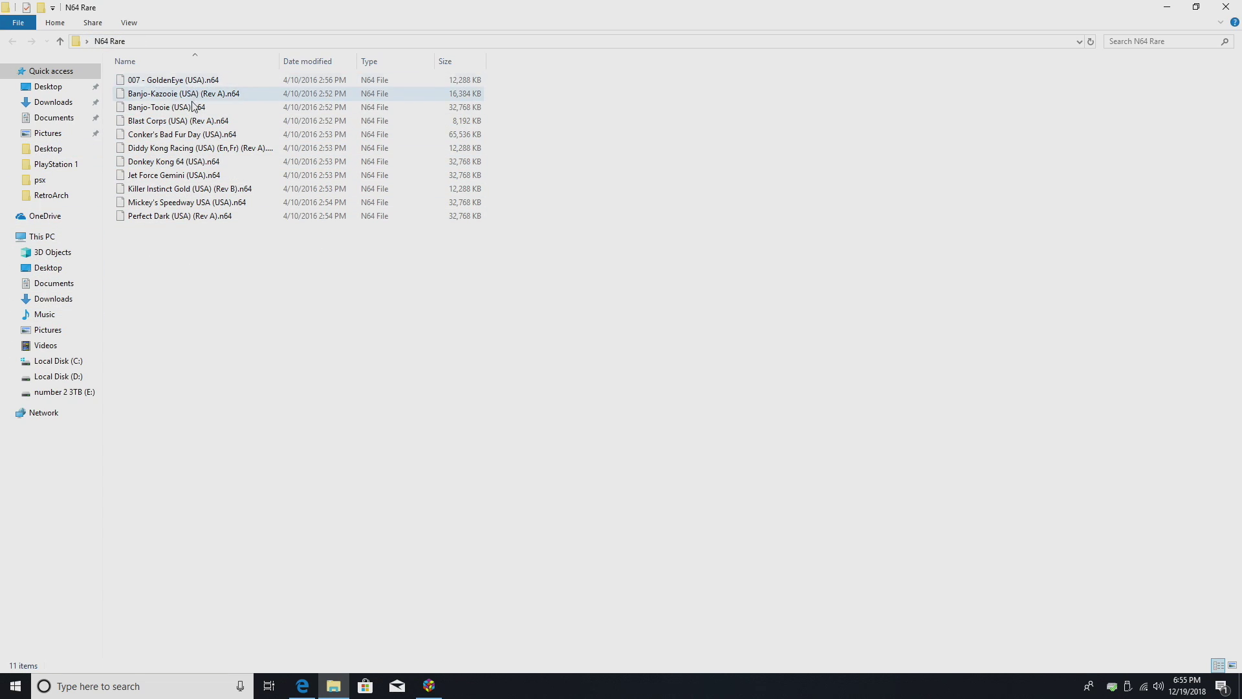
# - Switch to the LaunchBox changelog in Edge and examine the version 9.2 fix for Big Box screen positioning, highlighting its text
pyautogui.hotkey('alt', 'Tab')
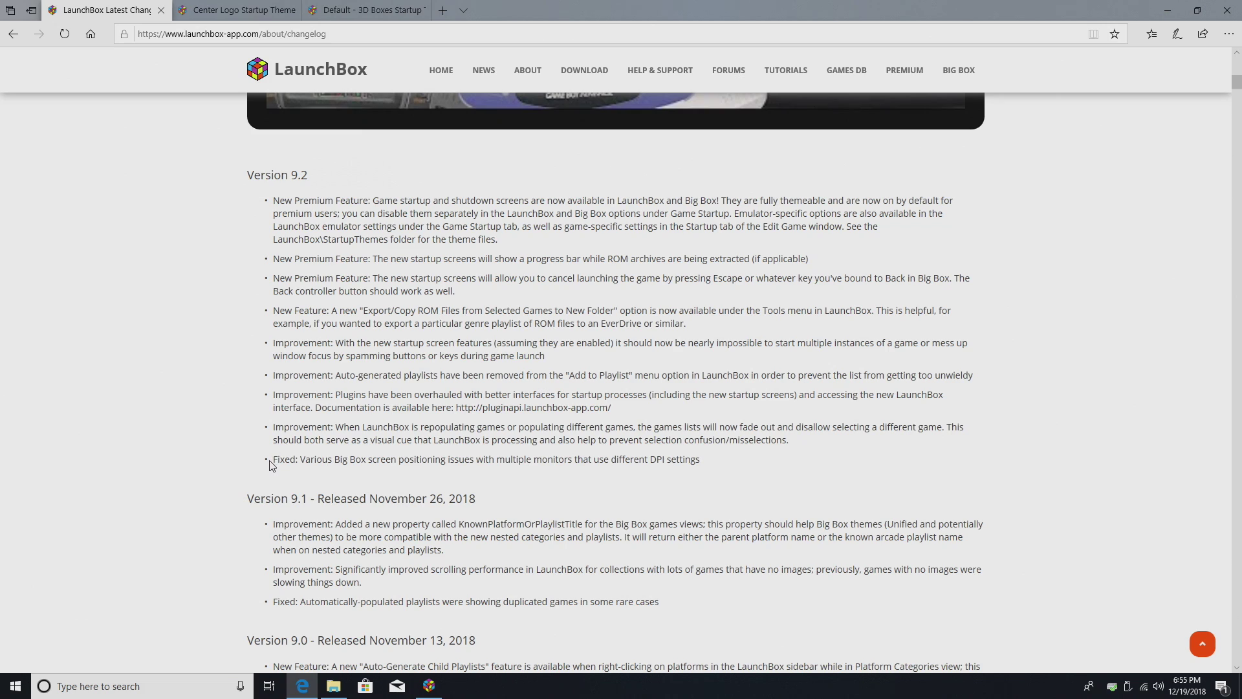
pyautogui.moveTo(273, 461); pyautogui.dragTo(710, 471)
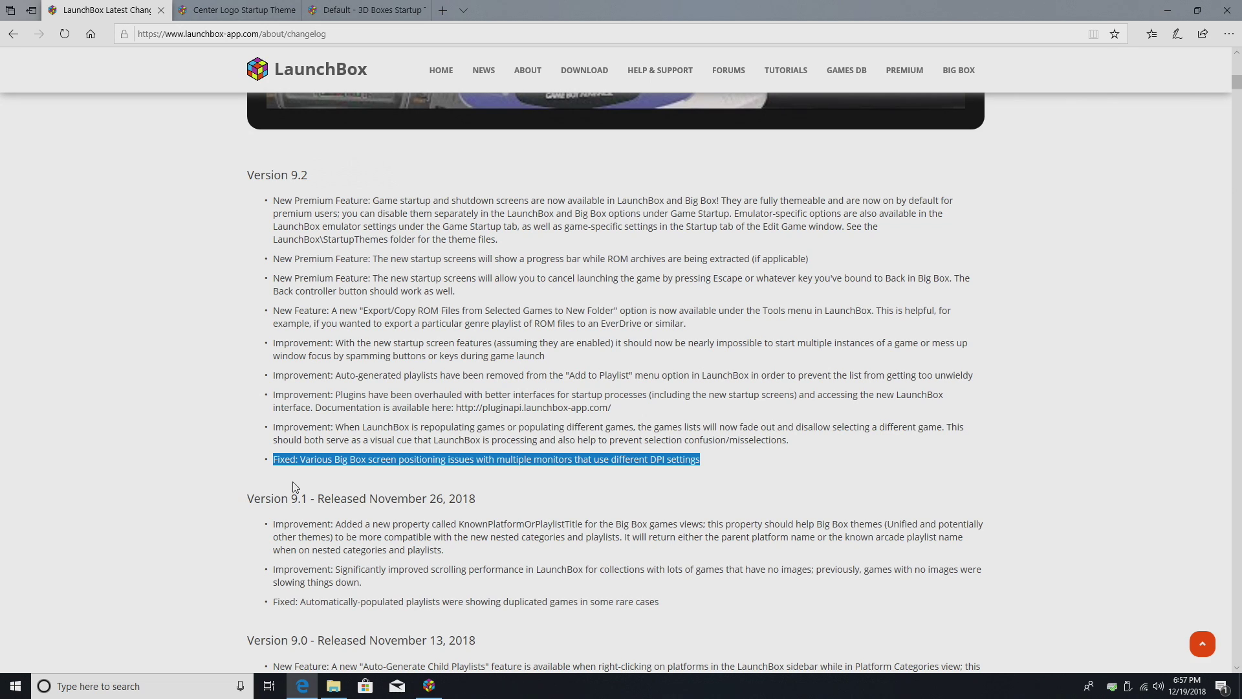
pyautogui.click(405, 459)
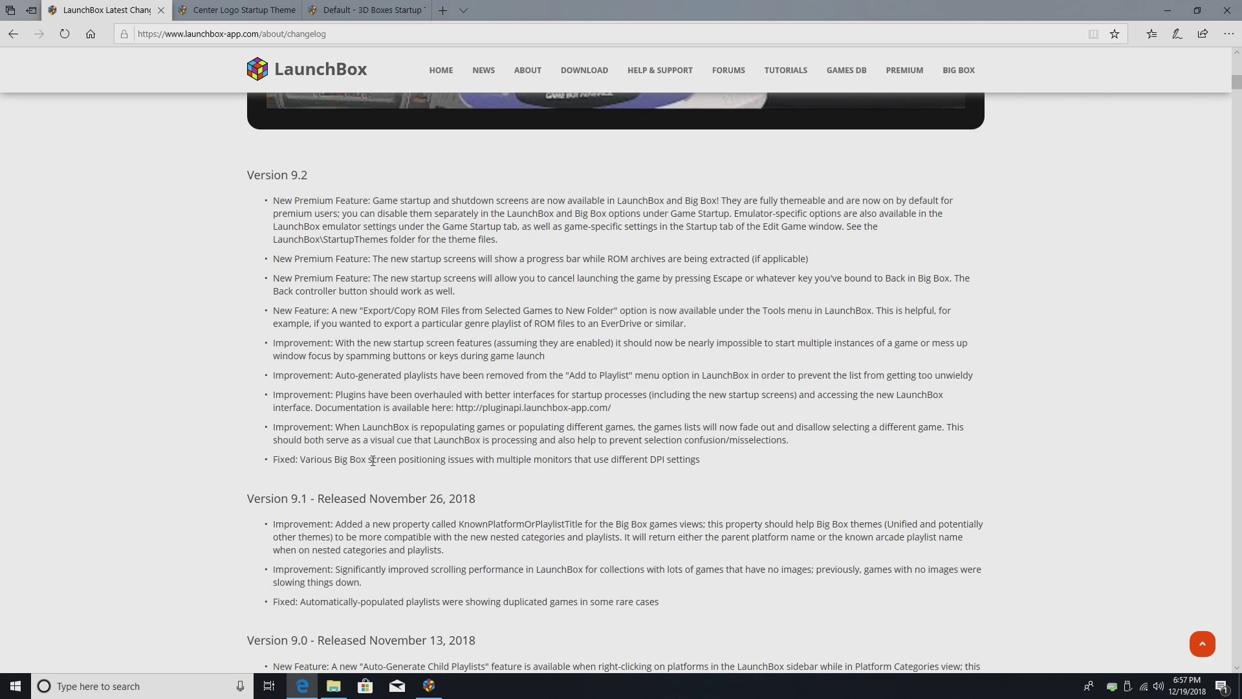
pyautogui.moveTo(369, 459); pyautogui.dragTo(475, 460)
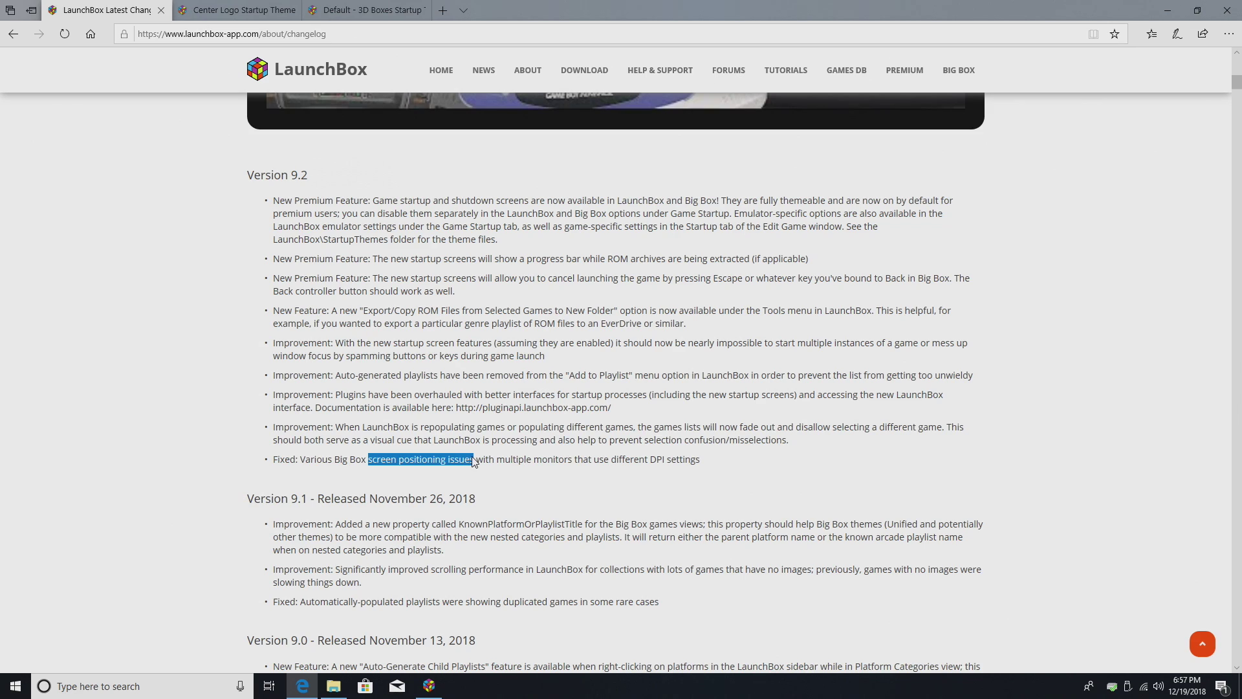
pyautogui.moveTo(730, 461); pyautogui.dragTo(309, 463)
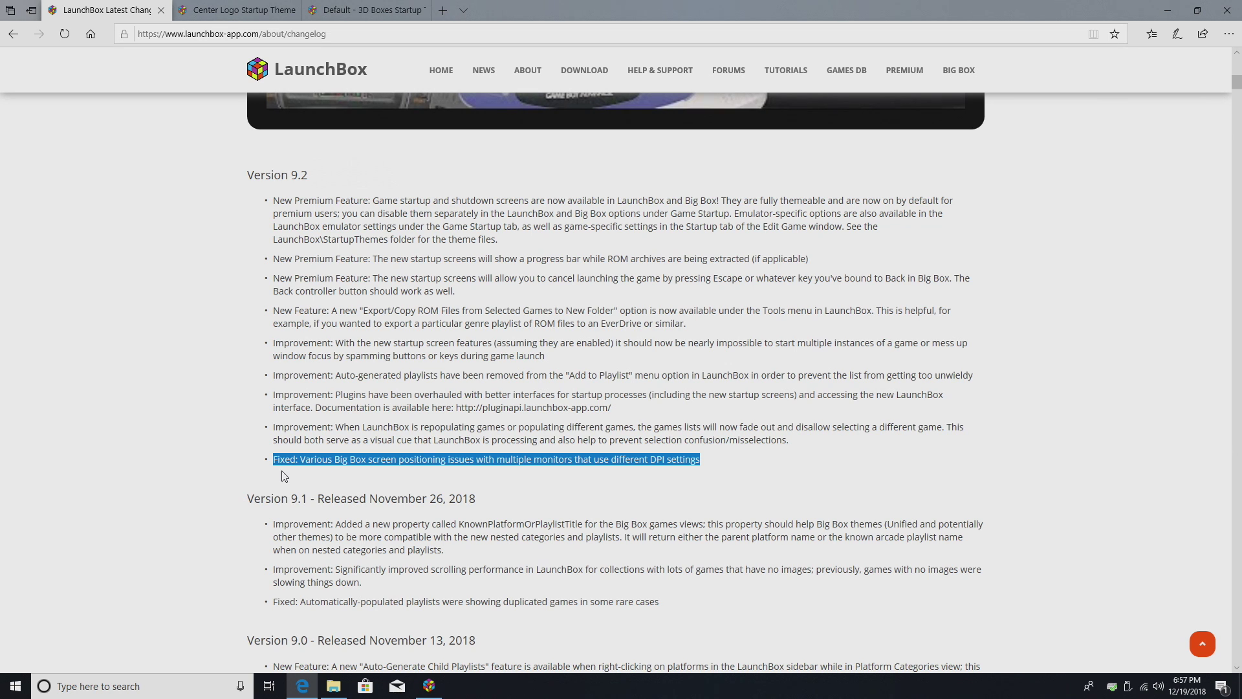
pyautogui.click(396, 473)
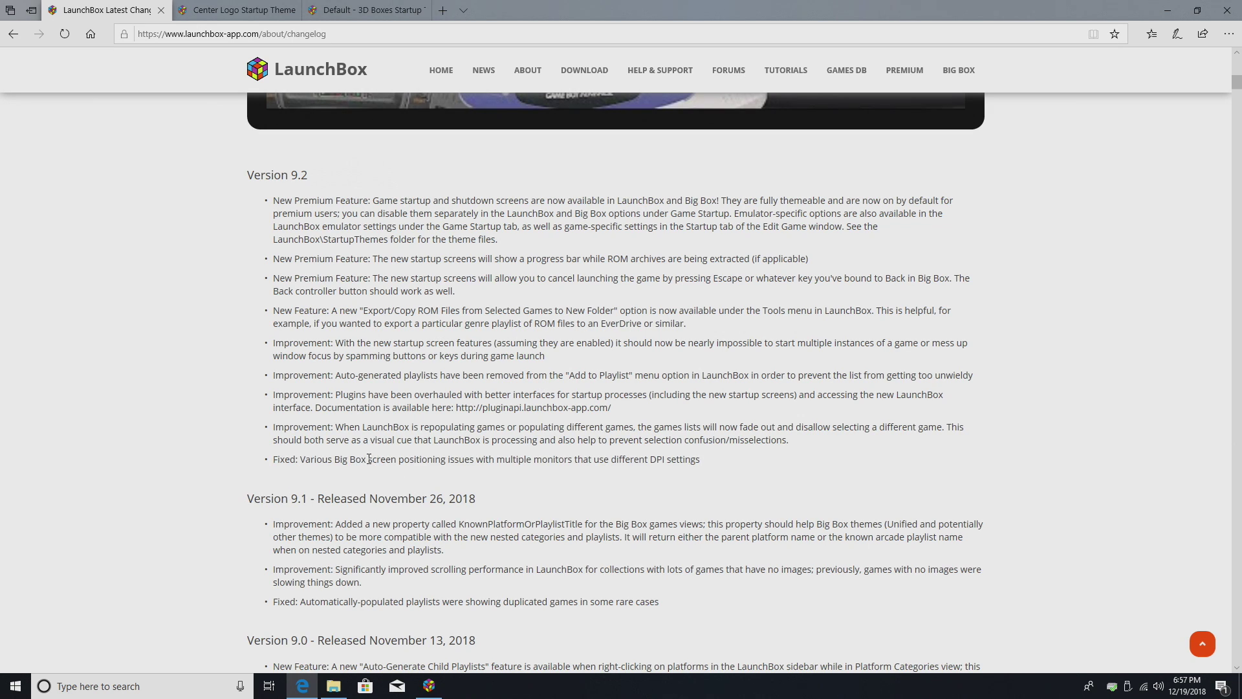
pyautogui.moveTo(368, 461); pyautogui.dragTo(474, 461)
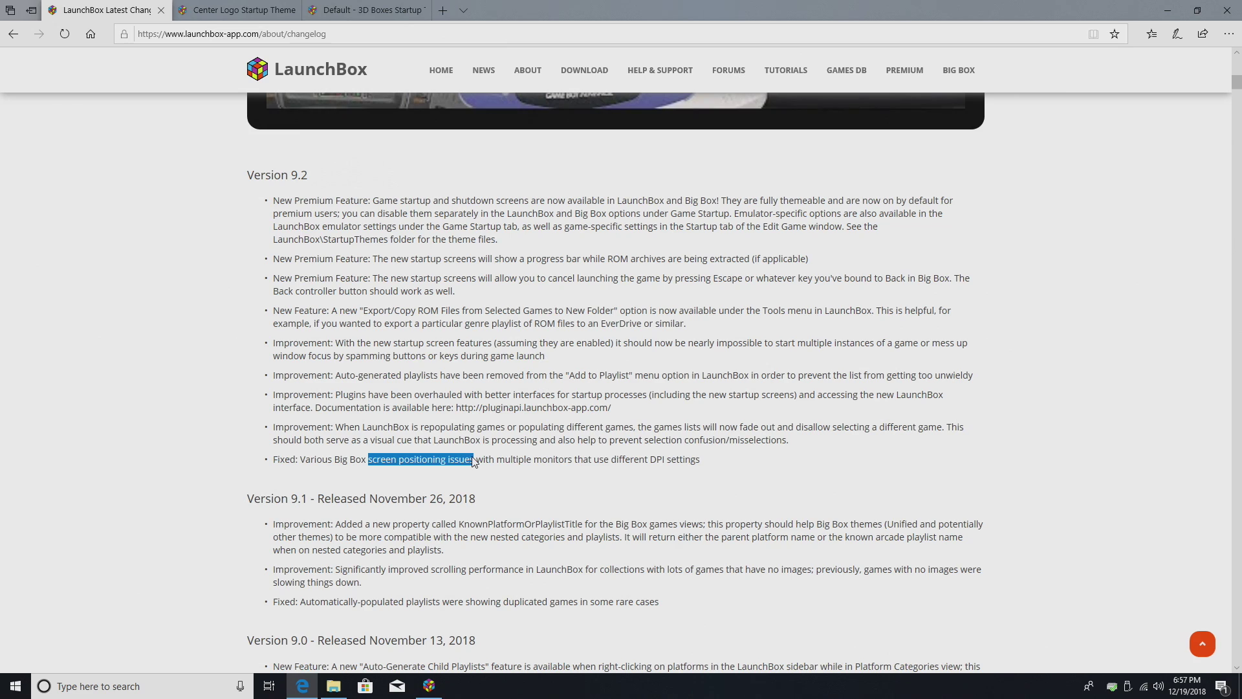
pyautogui.moveTo(732, 460); pyautogui.dragTo(277, 479)
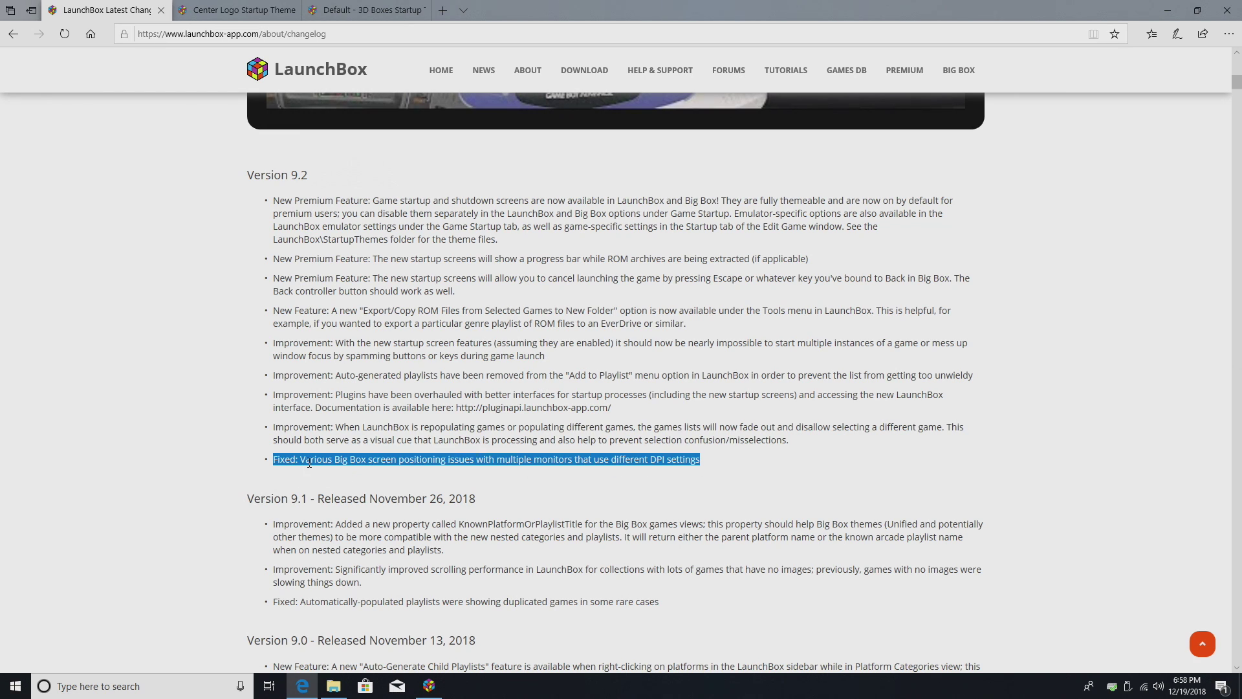